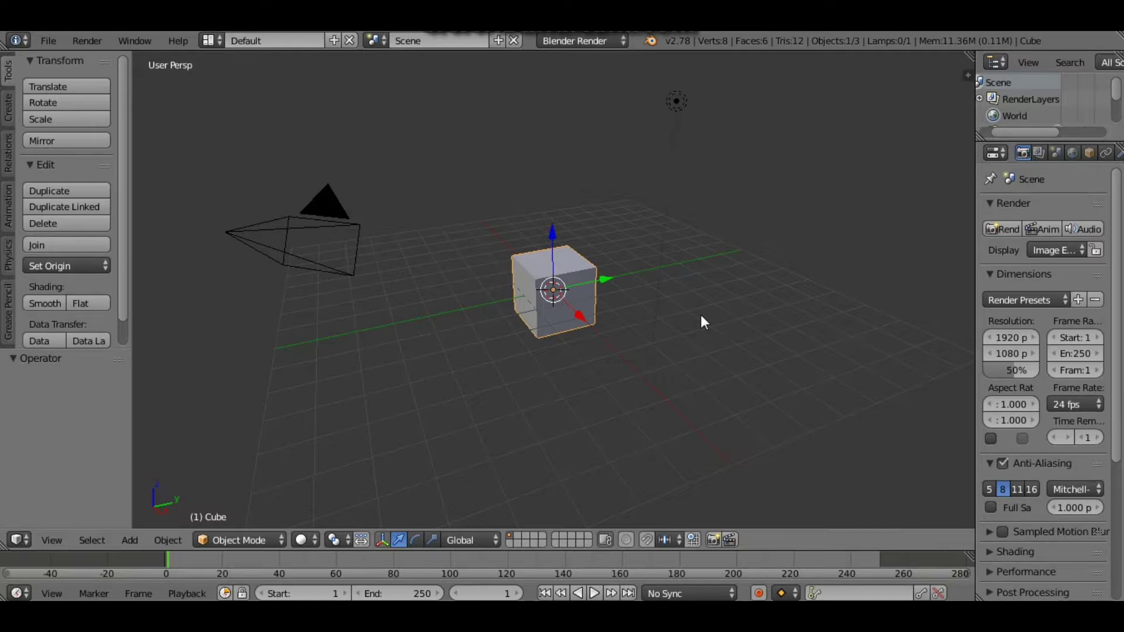
Step: Zoom the 3D viewport in toward the default cube
{"action": "scroll", "coordinate": [616, 308], "scroll_direction": "up", "scroll_amount": 2}
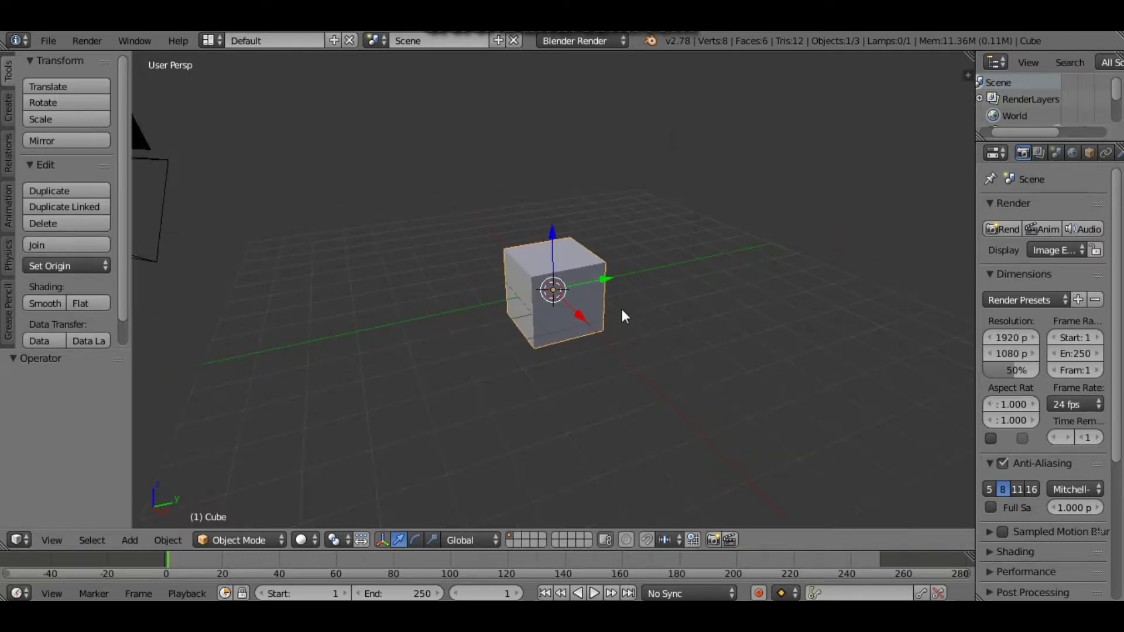
{"action": "scroll", "coordinate": [621, 308], "scroll_direction": "up", "scroll_amount": 1}
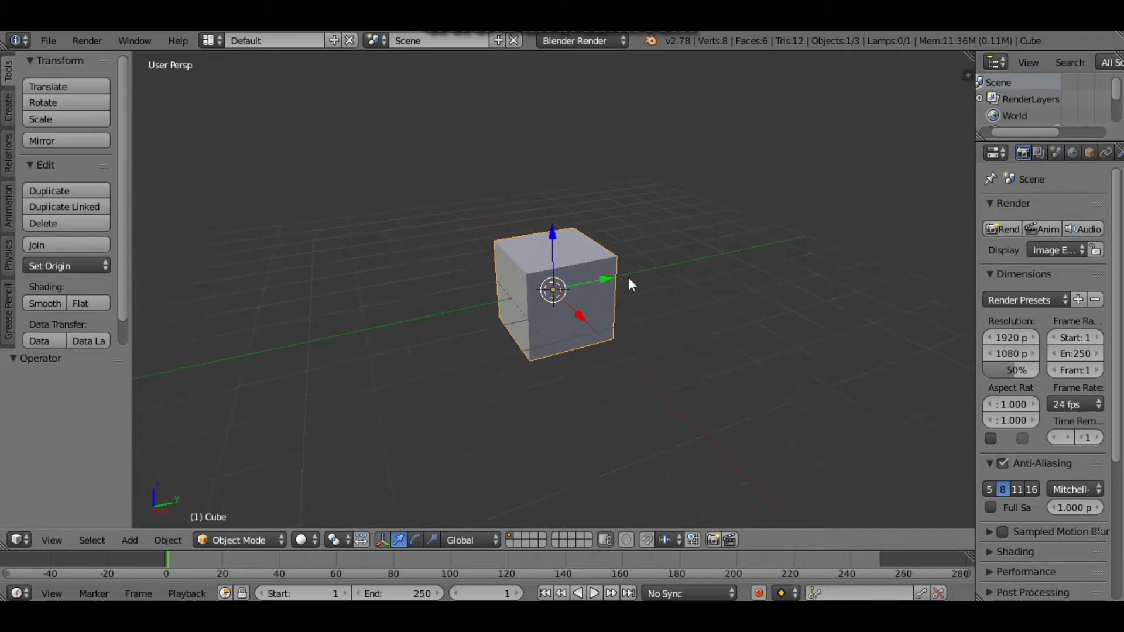
{"action": "scroll", "coordinate": [627, 277], "scroll_direction": "up", "scroll_amount": 1}
Step: Delete the default cube and add a Text object at the scene origin
{"action": "key", "text": "Delete"}
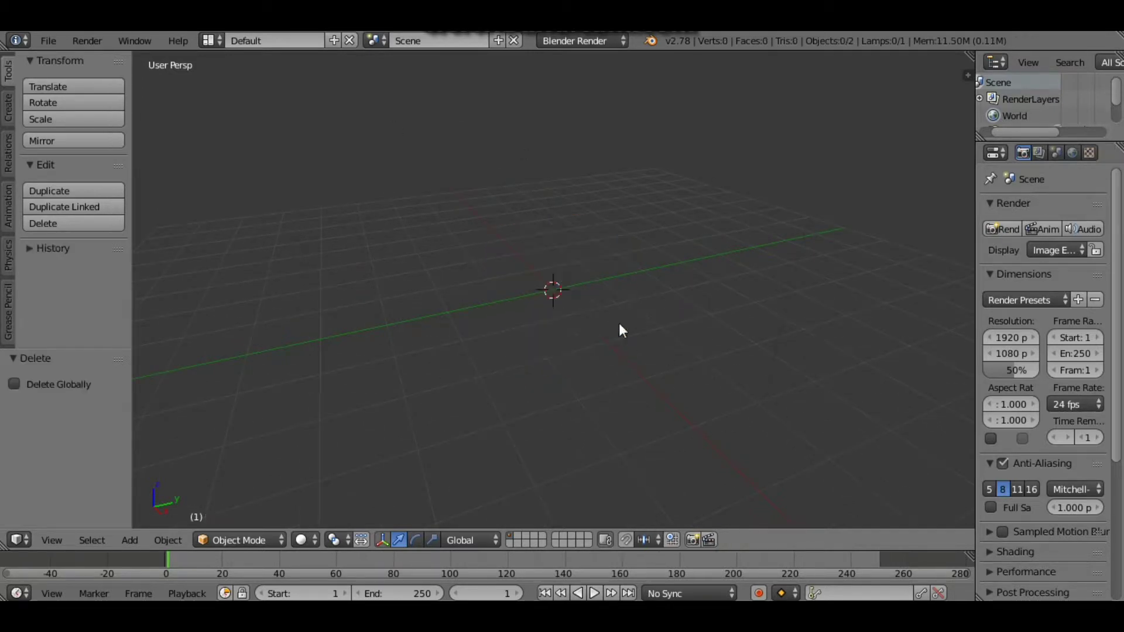
{"action": "left_click", "coordinate": [7, 112]}
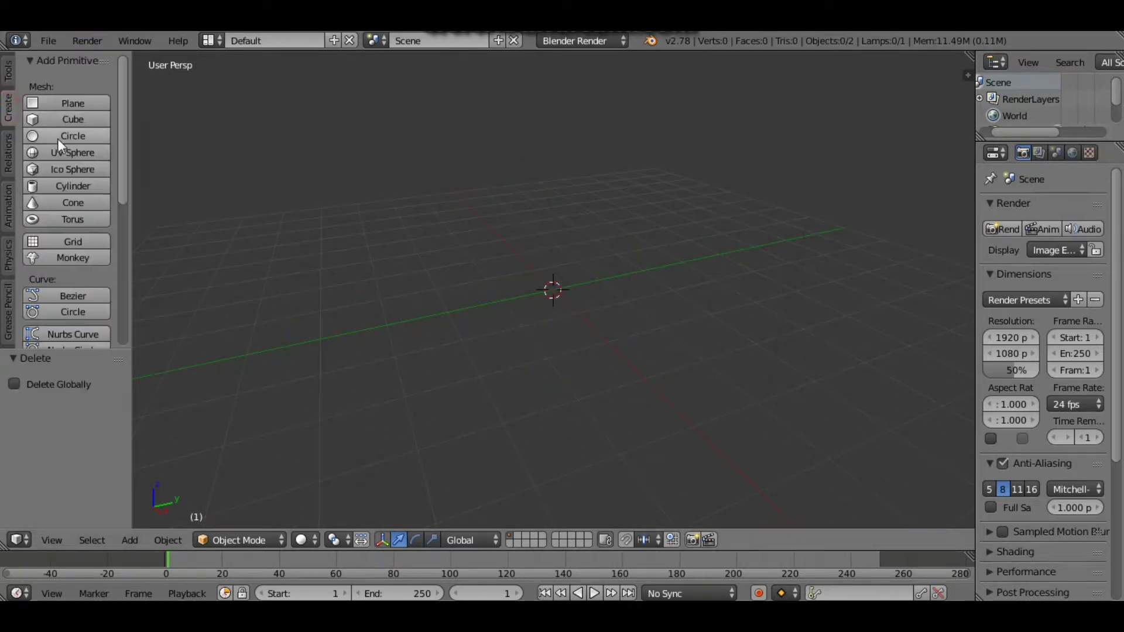
{"action": "scroll", "coordinate": [61, 146], "scroll_direction": "down", "scroll_amount": 4}
{"action": "scroll", "coordinate": [66, 157], "scroll_direction": "down", "scroll_amount": 3}
{"action": "scroll", "coordinate": [59, 194], "scroll_direction": "down", "scroll_amount": 4}
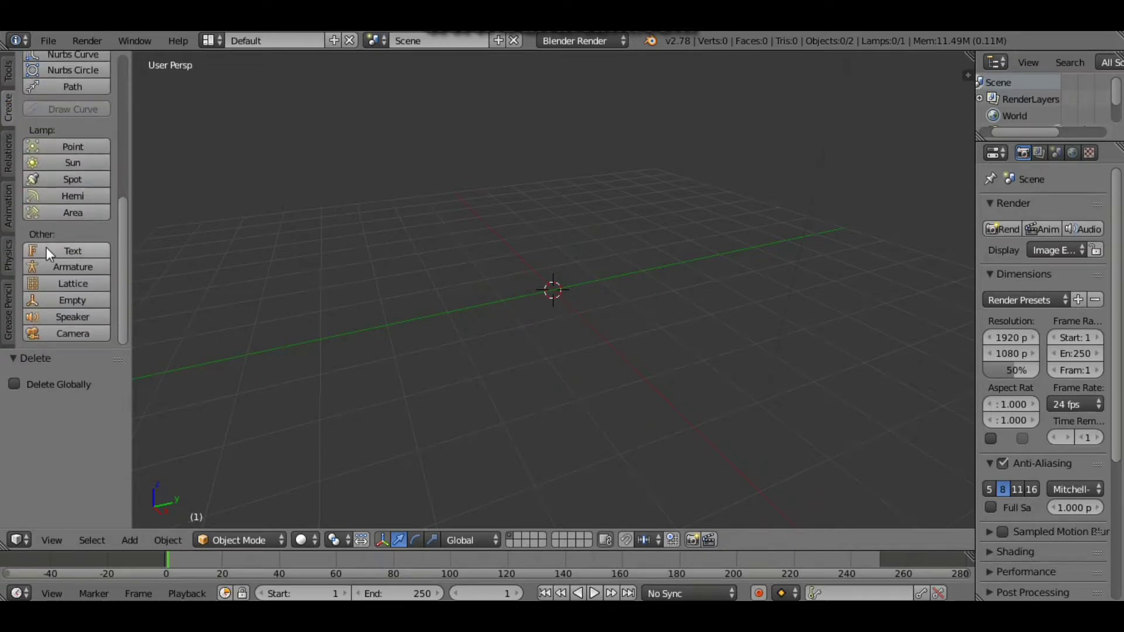
{"action": "left_click", "coordinate": [59, 254]}
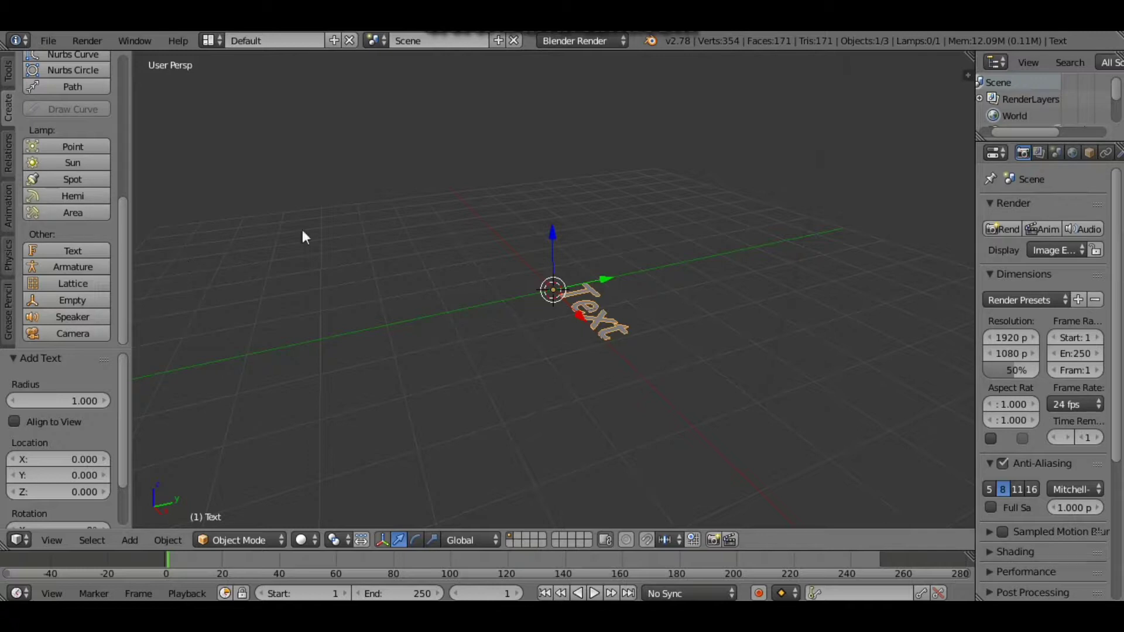
Step: Orbit the view around the new Text object, edge-on and back above it
{"action": "mouse_move", "coordinate": [517, 373]}
{"action": "middle_mouse_down"}
{"action": "mouse_move", "coordinate": [638, 401]}
{"action": "mouse_move", "coordinate": [760, 401]}
{"action": "mouse_move", "coordinate": [720, 376]}
{"action": "mouse_move", "coordinate": [731, 375]}
{"action": "mouse_move", "coordinate": [590, 364]}
{"action": "mouse_move", "coordinate": [457, 325]}
{"action": "middle_mouse_up"}
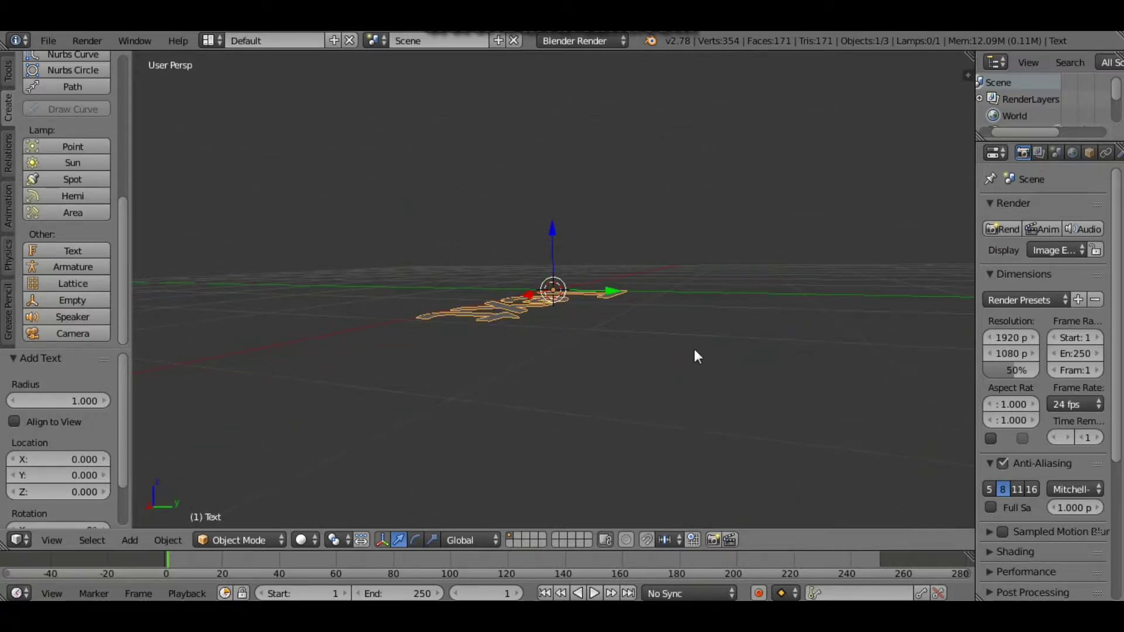
{"action": "middle_click_drag", "start_coordinate": [694, 357], "coordinate": [462, 336]}
{"action": "mouse_move", "coordinate": [384, 294]}
{"action": "middle_mouse_down"}
{"action": "mouse_move", "coordinate": [620, 339]}
{"action": "mouse_move", "coordinate": [638, 361]}
{"action": "middle_mouse_up"}
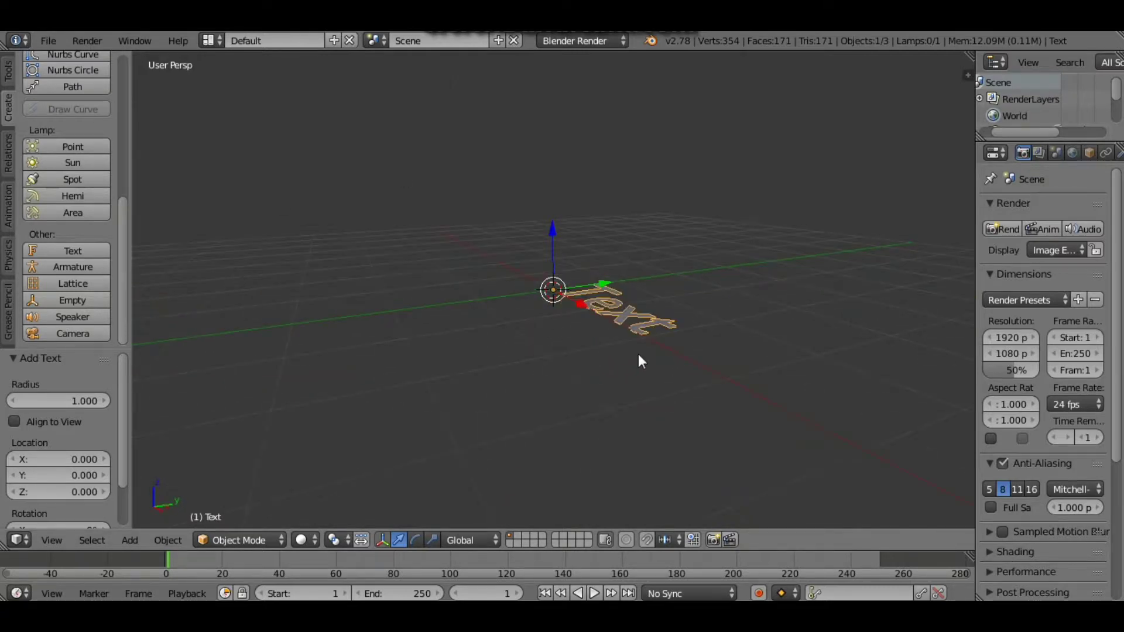
Step: Rotate the text 90° about the X axis and orbit to check it stands upright
{"action": "key", "text": "r"}
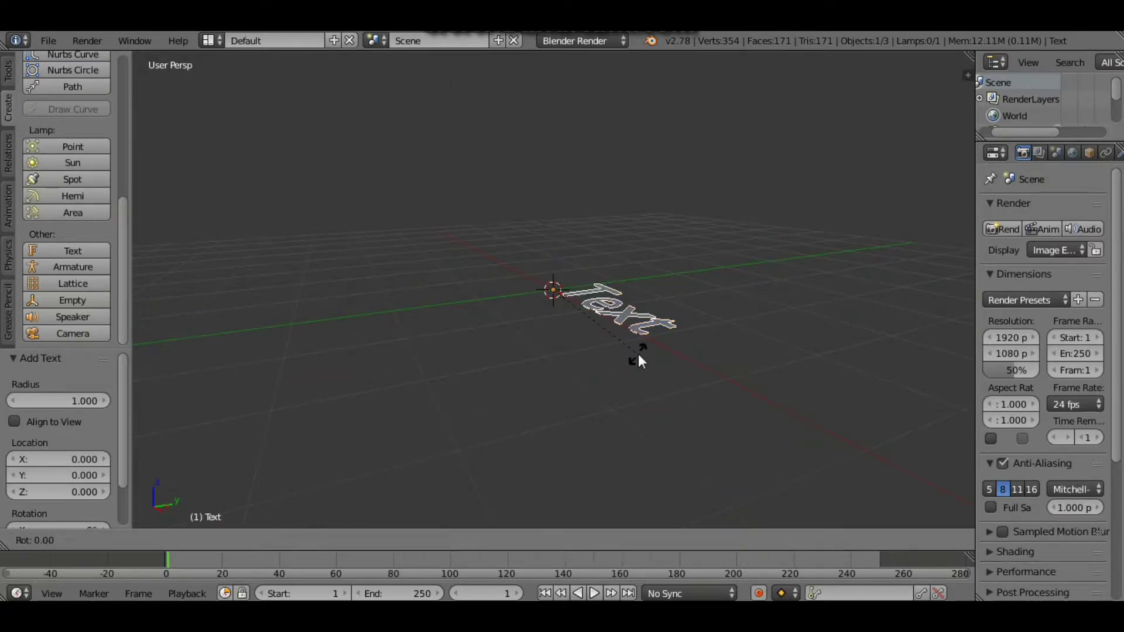
{"action": "type", "text": "x"}
{"action": "type", "text": "90"}
{"action": "key", "text": "Return"}
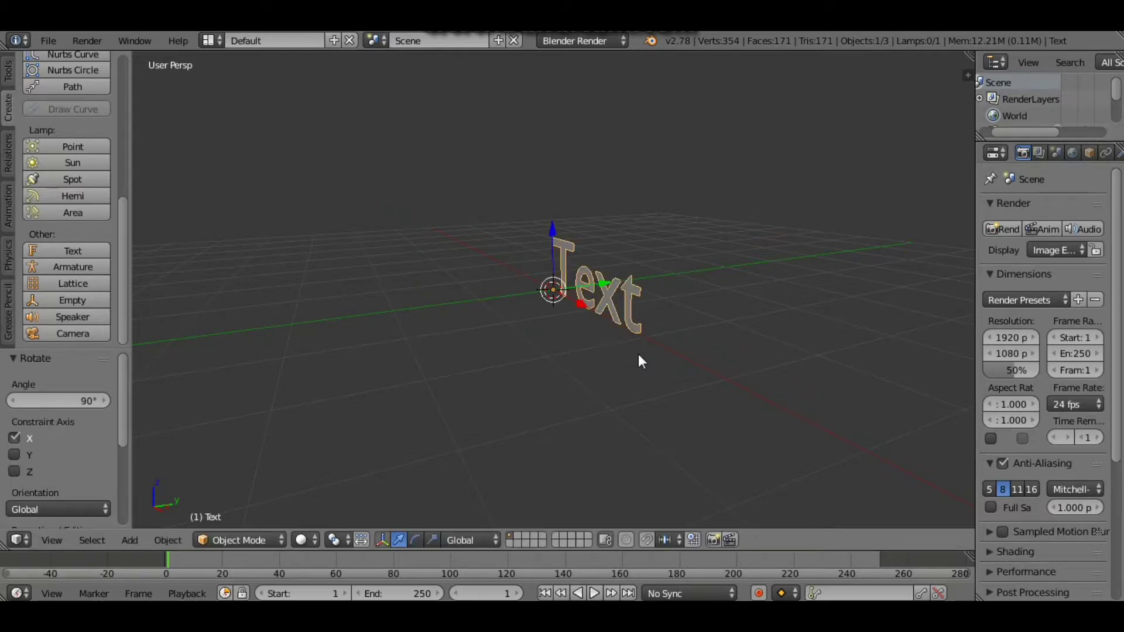
{"action": "mouse_move", "coordinate": [643, 334]}
{"action": "middle_mouse_down"}
{"action": "mouse_move", "coordinate": [457, 240]}
{"action": "mouse_move", "coordinate": [456, 318]}
{"action": "mouse_move", "coordinate": [673, 359]}
{"action": "mouse_move", "coordinate": [552, 342]}
{"action": "mouse_move", "coordinate": [677, 333]}
{"action": "mouse_move", "coordinate": [549, 339]}
{"action": "middle_mouse_up"}
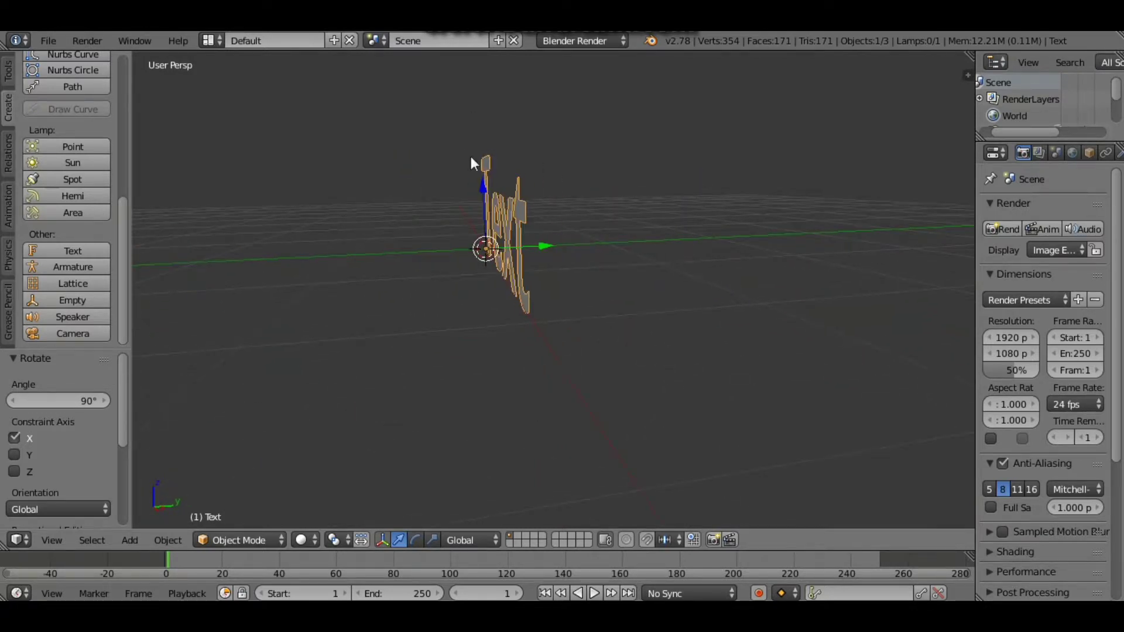
{"action": "mouse_move", "coordinate": [522, 255]}
{"action": "middle_mouse_down"}
{"action": "mouse_move", "coordinate": [485, 226]}
{"action": "mouse_move", "coordinate": [537, 324]}
{"action": "mouse_move", "coordinate": [377, 474]}
{"action": "middle_mouse_up"}
{"action": "left_click", "coordinate": [301, 540]}
{"action": "left_click", "coordinate": [379, 428]}
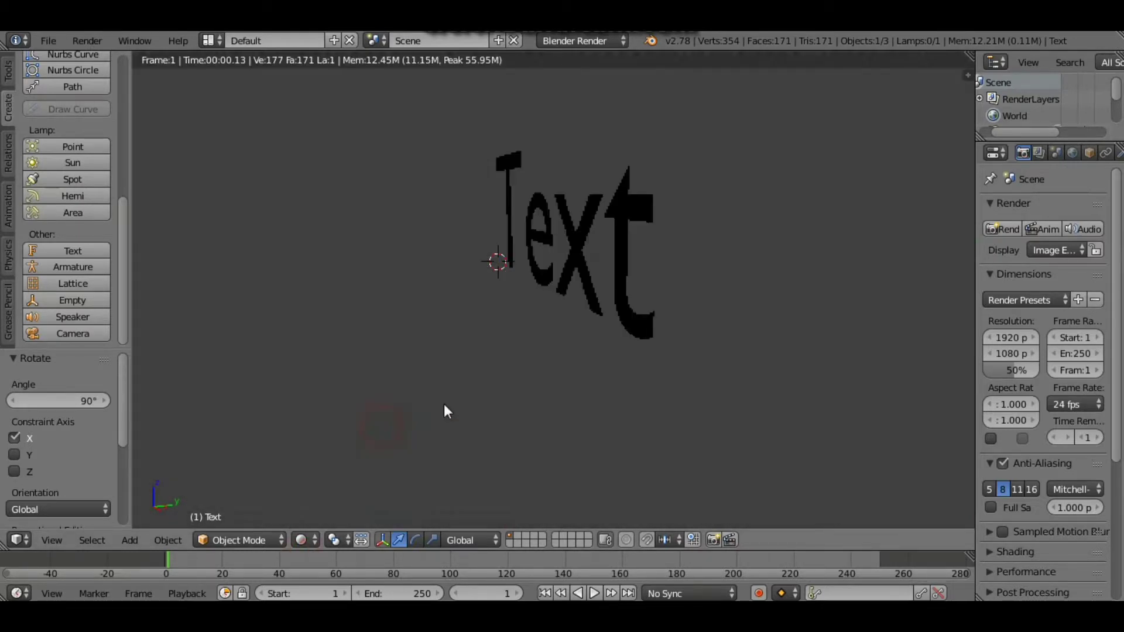
{"action": "mouse_move", "coordinate": [443, 408]}
{"action": "middle_mouse_down"}
{"action": "mouse_move", "coordinate": [598, 372]}
{"action": "mouse_move", "coordinate": [275, 201]}
{"action": "middle_mouse_up"}
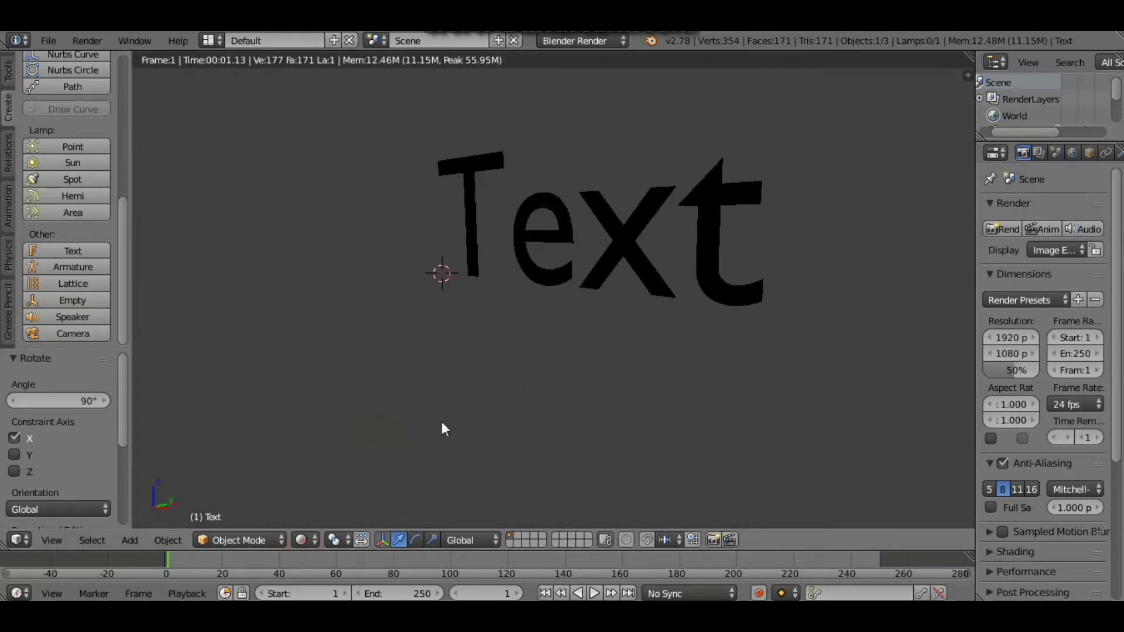
{"action": "key", "text": "z"}
{"action": "key", "text": "z"}
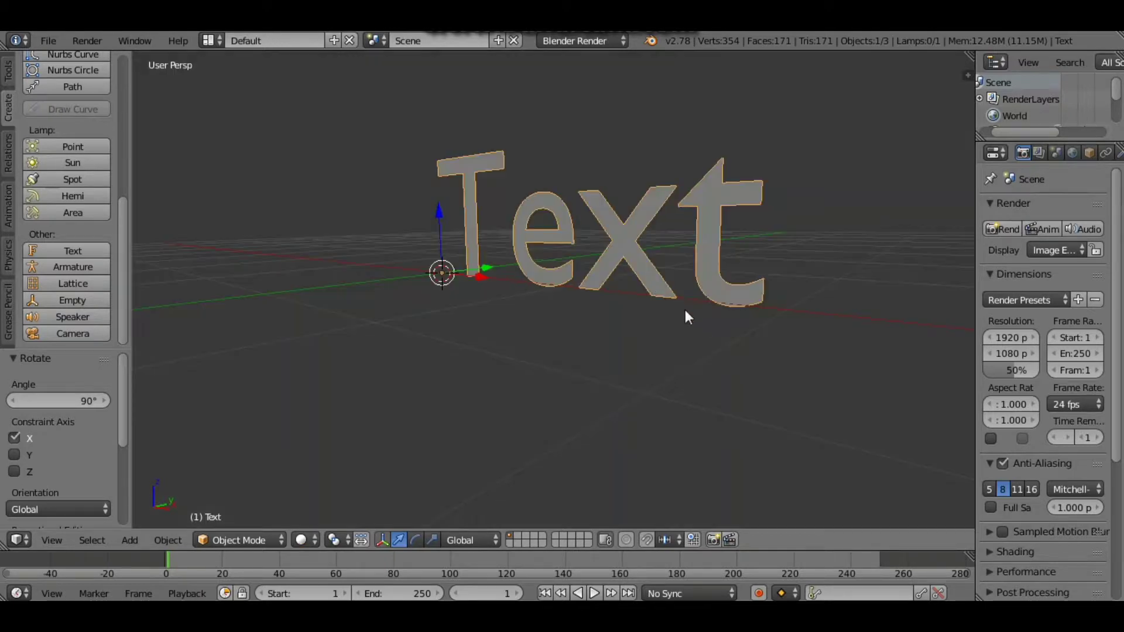
{"action": "key", "text": "z"}
{"action": "key", "text": "z"}
{"action": "mouse_move", "coordinate": [685, 312]}
{"action": "middle_mouse_down"}
{"action": "mouse_move", "coordinate": [689, 295]}
{"action": "mouse_move", "coordinate": [359, 265]}
{"action": "middle_mouse_up"}
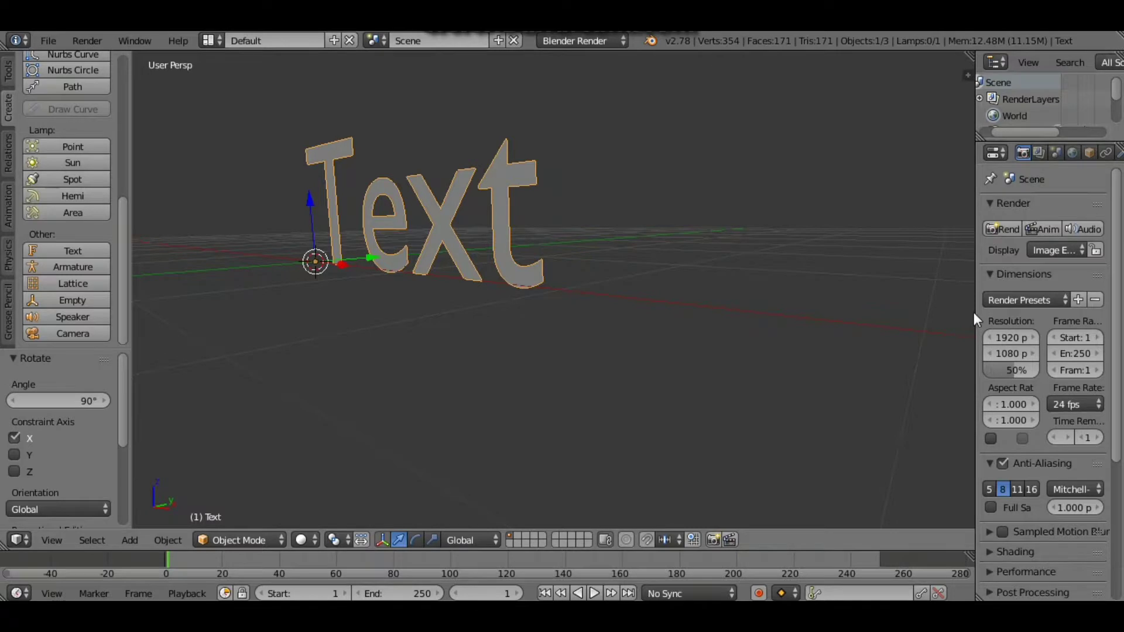
{"action": "left_click_drag", "start_coordinate": [974, 312], "coordinate": [857, 312]}
Step: Set the text's Geometry Extrude value to 0.1 in the Text Data properties
{"action": "left_click", "coordinate": [1003, 153]}
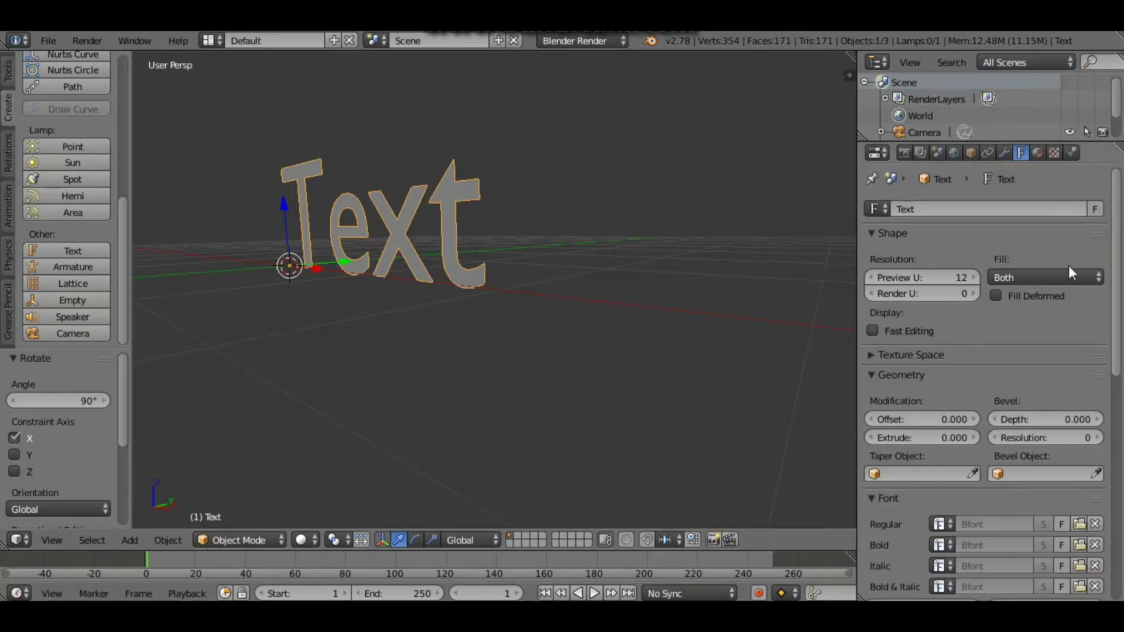
{"action": "left_click", "coordinate": [905, 152]}
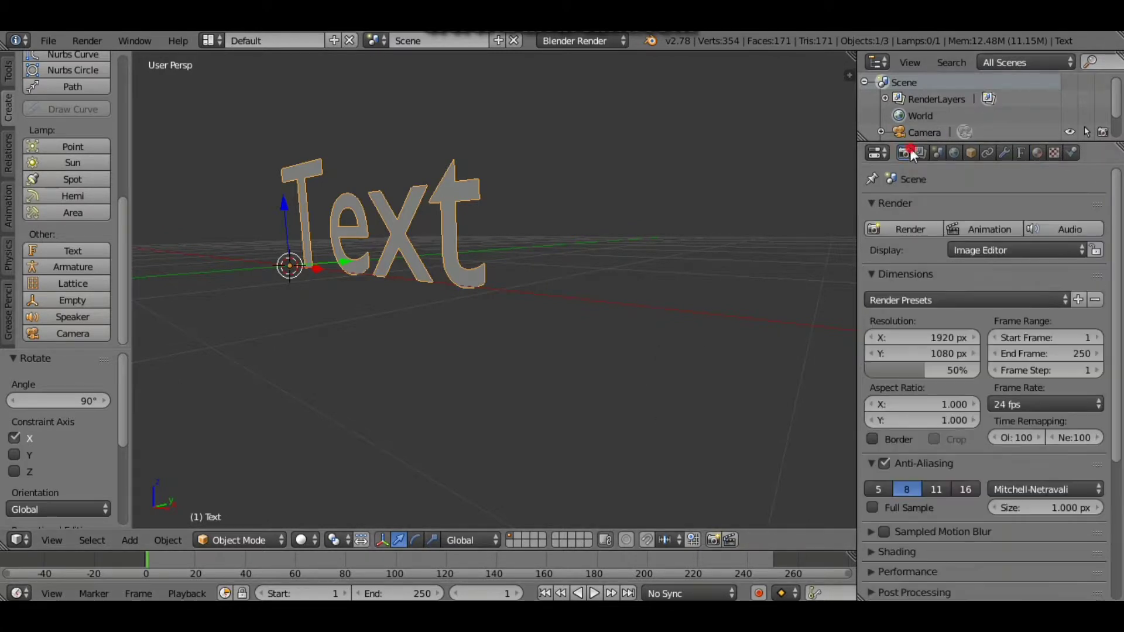
{"action": "left_click", "coordinate": [1020, 152]}
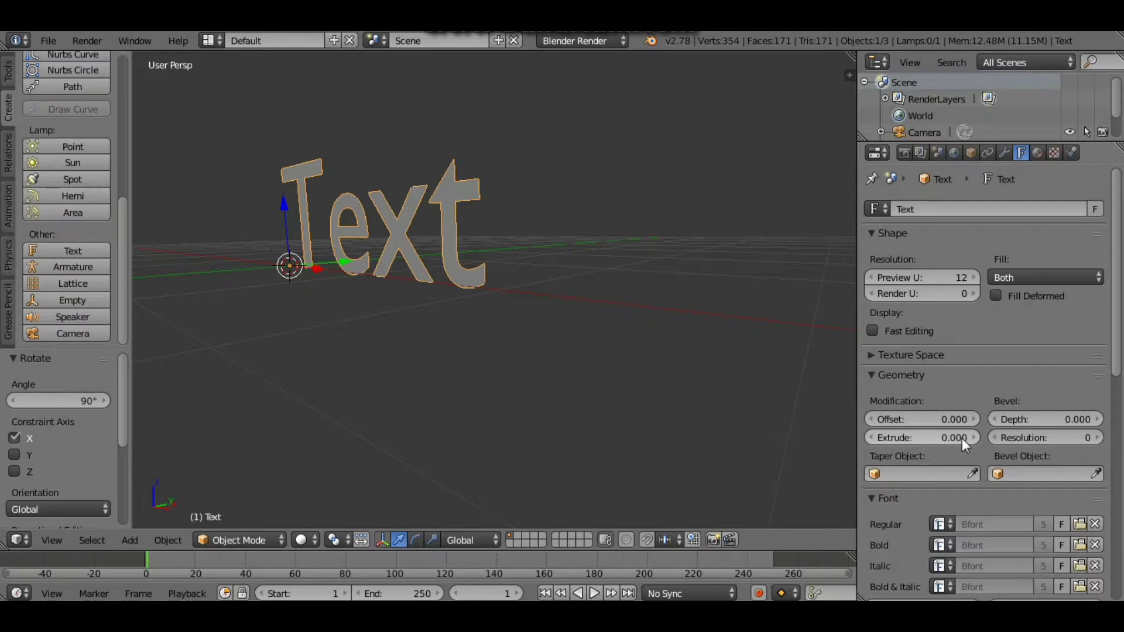
{"action": "left_click", "coordinate": [926, 440]}
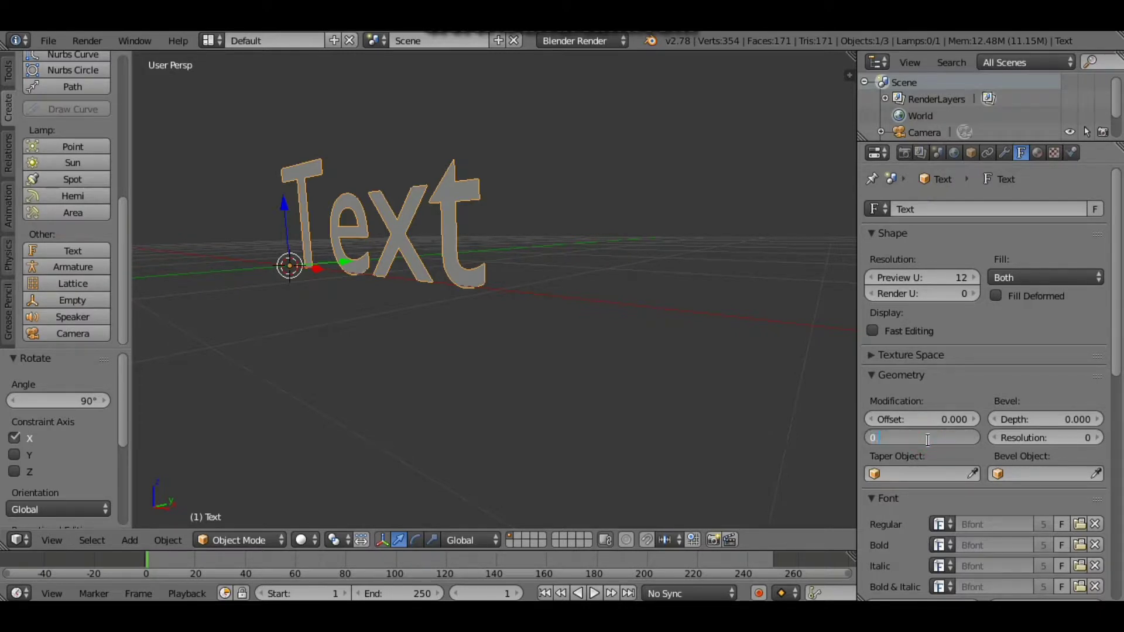
{"action": "type", "text": ".1"}
{"action": "key", "text": "Return"}
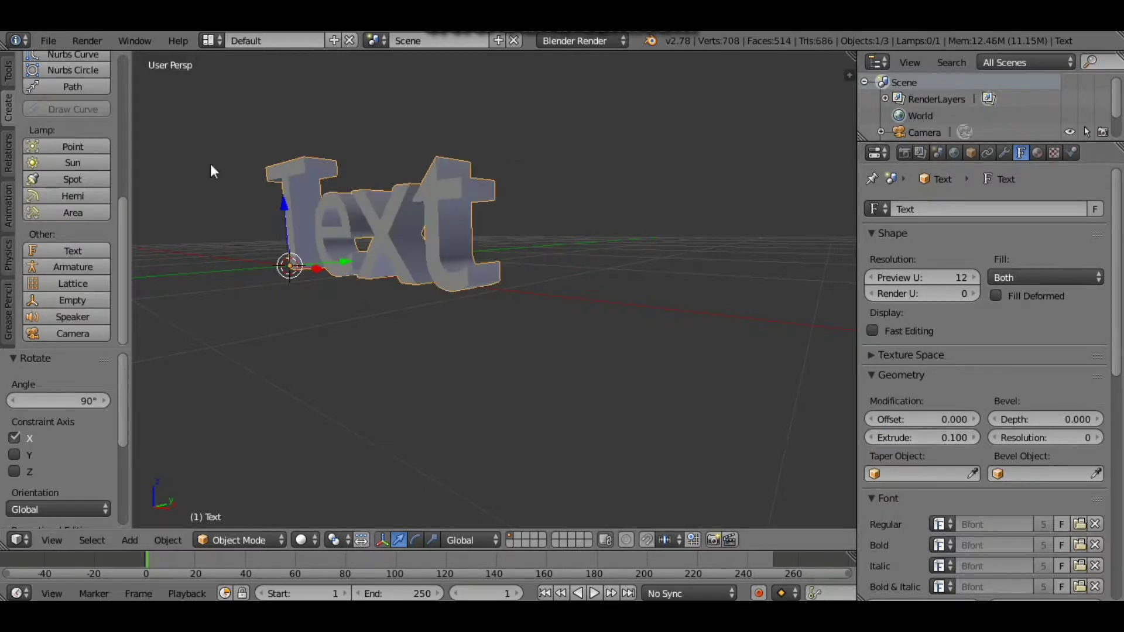
Step: Give the extruded letters a bevel depth of 0.024
{"action": "scroll", "coordinate": [516, 193], "scroll_direction": "up", "scroll_amount": 4}
{"action": "mouse_move", "coordinate": [530, 196]}
{"action": "middle_mouse_down"}
{"action": "mouse_move", "coordinate": [494, 233]}
{"action": "mouse_move", "coordinate": [585, 281]}
{"action": "mouse_move", "coordinate": [421, 255]}
{"action": "mouse_move", "coordinate": [502, 278]}
{"action": "mouse_move", "coordinate": [621, 264]}
{"action": "mouse_move", "coordinate": [354, 315]}
{"action": "middle_mouse_up"}
{"action": "scroll", "coordinate": [495, 237], "scroll_direction": "down", "scroll_amount": 3}
{"action": "scroll", "coordinate": [582, 275], "scroll_direction": "up", "scroll_amount": 3}
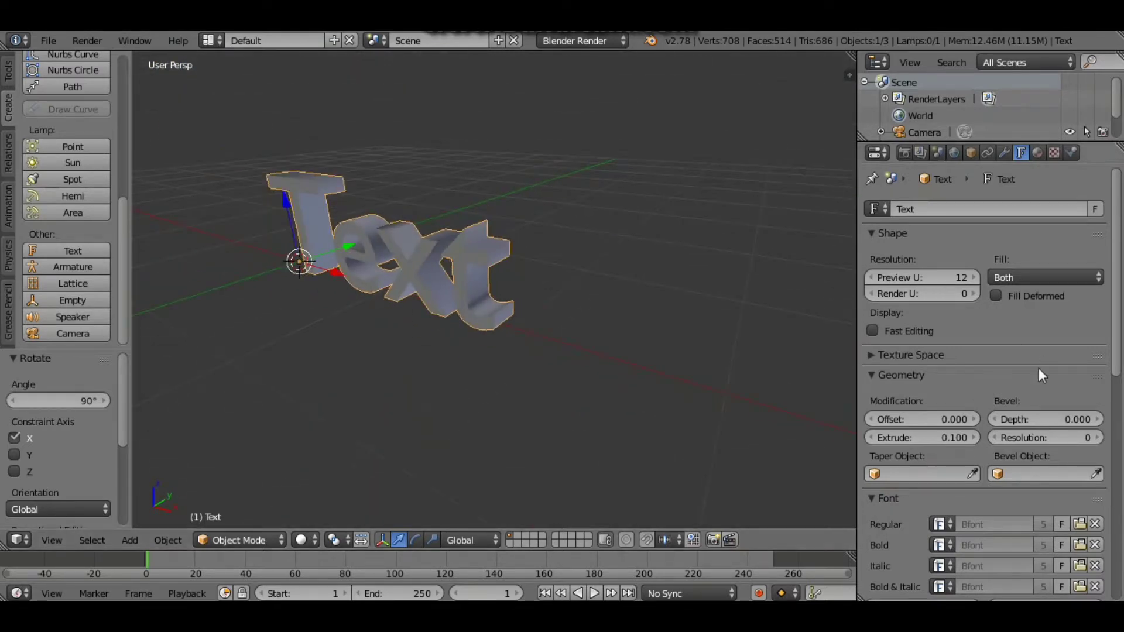
{"action": "left_click_drag", "start_coordinate": [1032, 419], "coordinate": [1056, 419]}
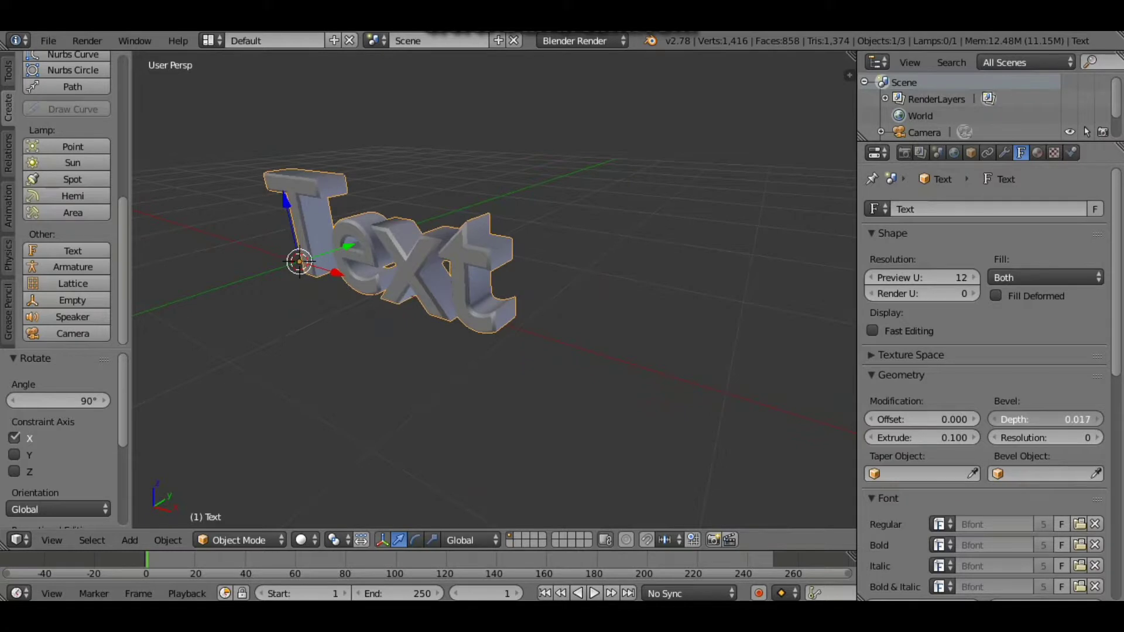
{"action": "mouse_move", "coordinate": [445, 275]}
{"action": "middle_mouse_down"}
{"action": "mouse_move", "coordinate": [487, 290]}
{"action": "mouse_move", "coordinate": [527, 281]}
{"action": "middle_mouse_up"}
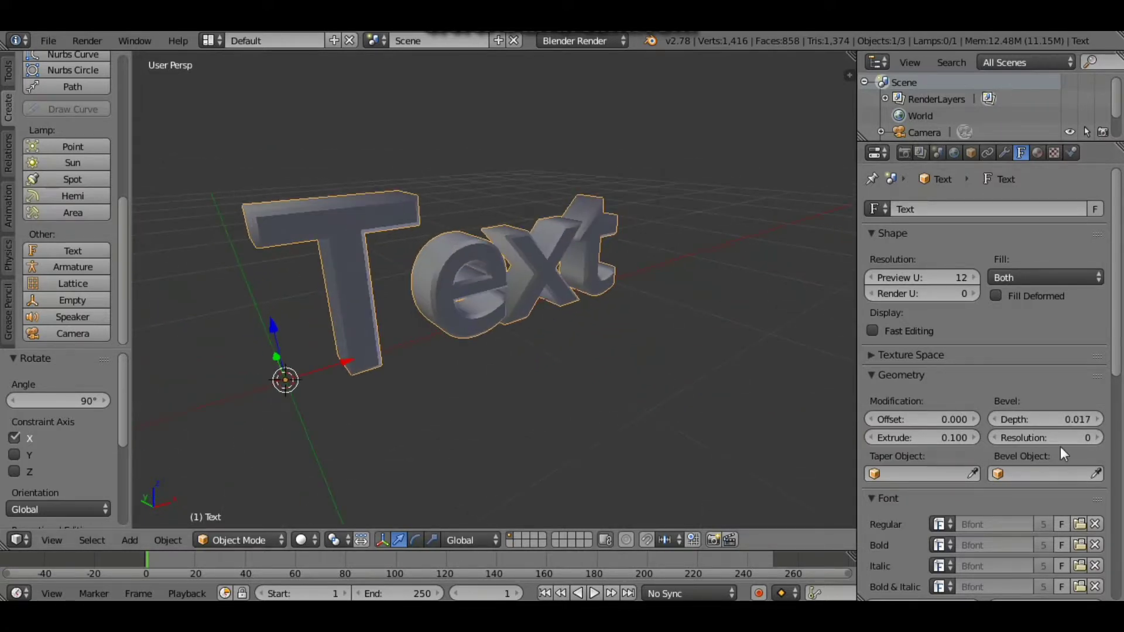
{"action": "middle_click_drag", "start_coordinate": [674, 369], "coordinate": [620, 354]}
{"action": "mouse_move", "coordinate": [1033, 419]}
{"action": "left_mouse_down"}
{"action": "mouse_move", "coordinate": [1077, 419]}
{"action": "mouse_move", "coordinate": [1036, 422]}
{"action": "left_mouse_up"}
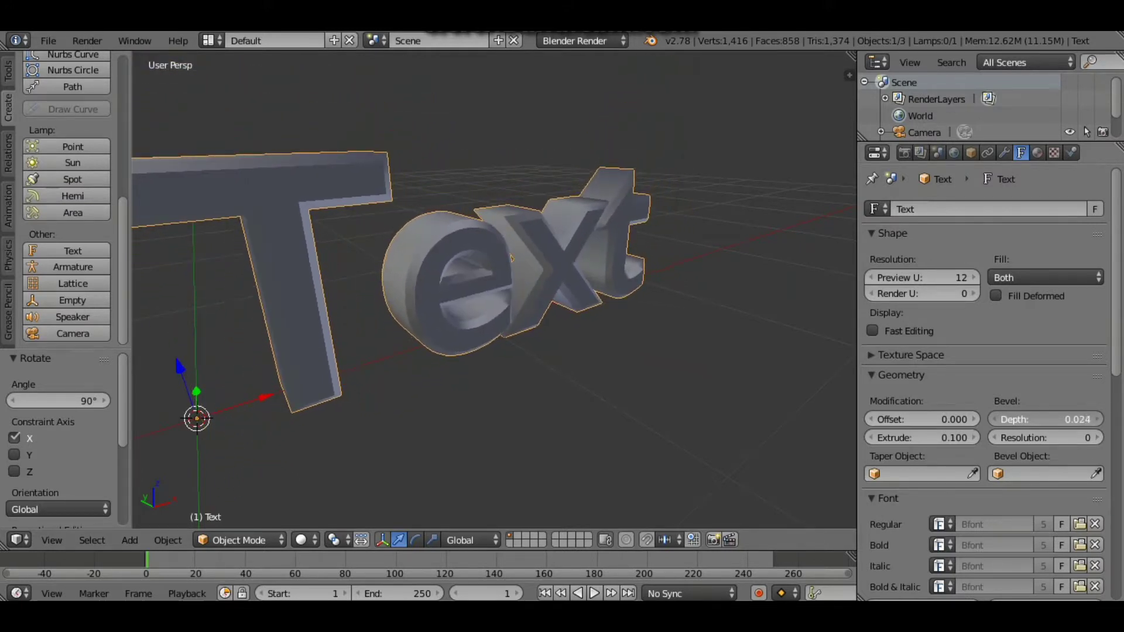
Step: Raise the bevel resolution to 3 and inspect the rounded letter edges
{"action": "left_click", "coordinate": [1096, 438]}
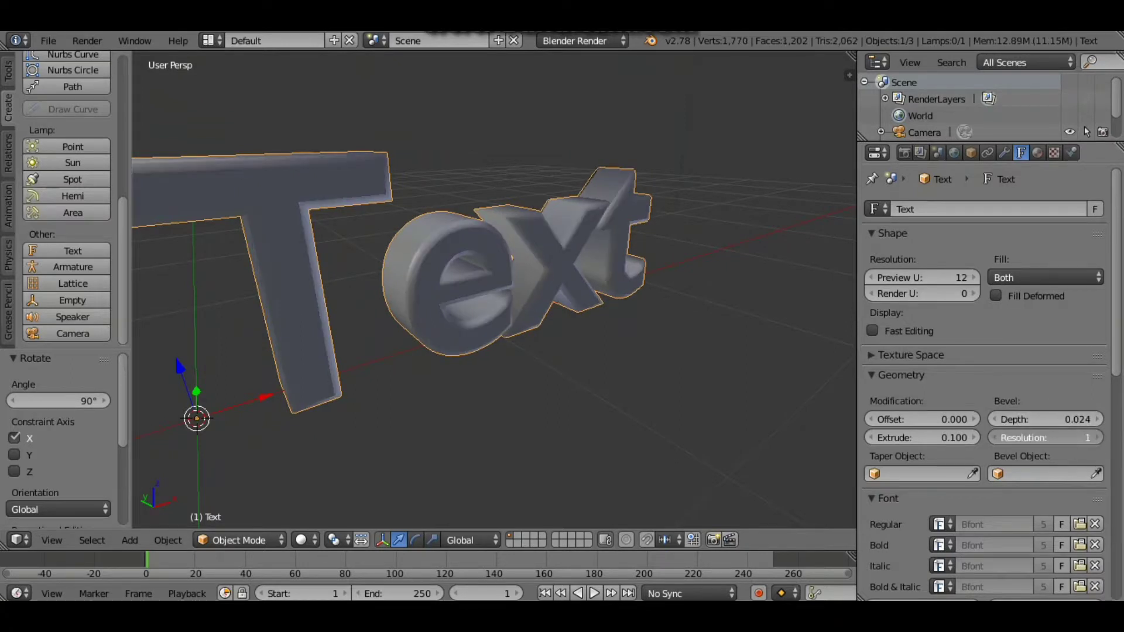
{"action": "left_click", "coordinate": [1096, 438]}
{"action": "mouse_move", "coordinate": [619, 236]}
{"action": "middle_mouse_down"}
{"action": "mouse_move", "coordinate": [472, 240]}
{"action": "mouse_move", "coordinate": [524, 252]}
{"action": "mouse_move", "coordinate": [516, 270]}
{"action": "mouse_move", "coordinate": [514, 238]}
{"action": "middle_mouse_up"}
{"action": "scroll", "coordinate": [471, 240], "scroll_direction": "down", "scroll_amount": 2}
{"action": "scroll", "coordinate": [499, 234], "scroll_direction": "up", "scroll_amount": 2}
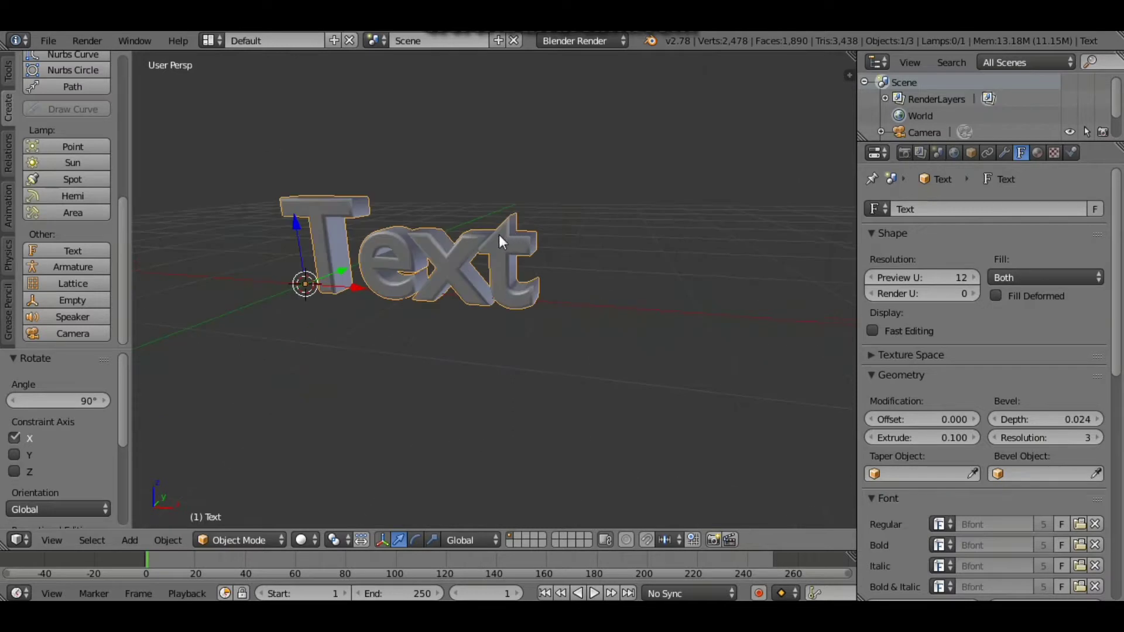
{"action": "scroll", "coordinate": [544, 245], "scroll_direction": "up", "scroll_amount": 3}
{"action": "scroll", "coordinate": [544, 240], "scroll_direction": "down", "scroll_amount": 3}
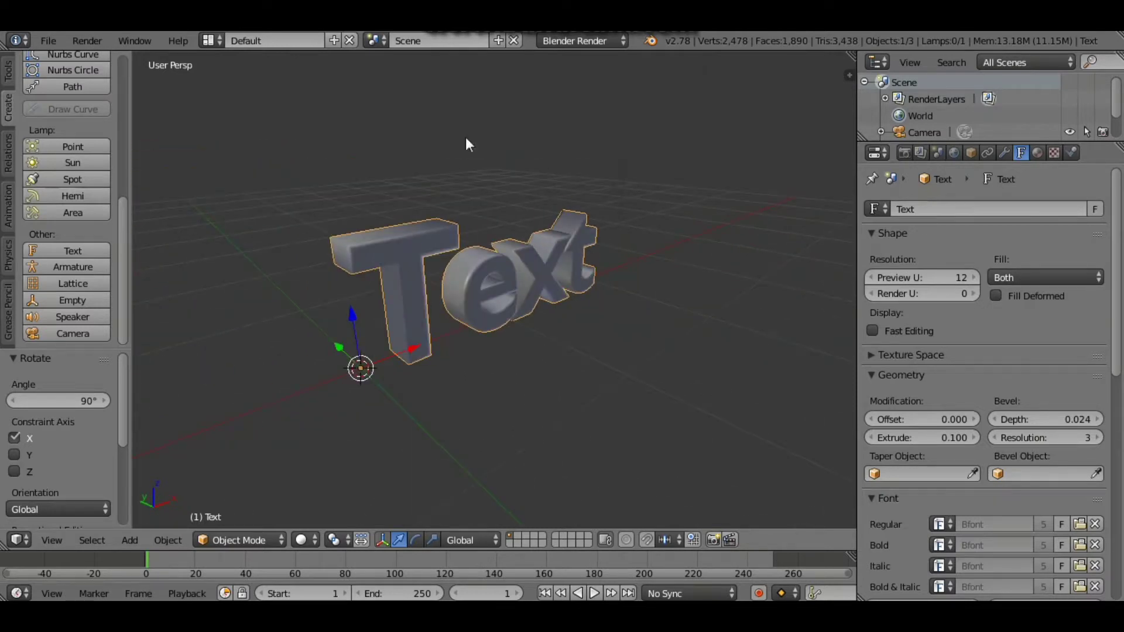
{"action": "left_click", "coordinate": [219, 542]}
Step: In Edit Mode, replace 'Text' with 'Indian Blenderists'
{"action": "left_click", "coordinate": [237, 502]}
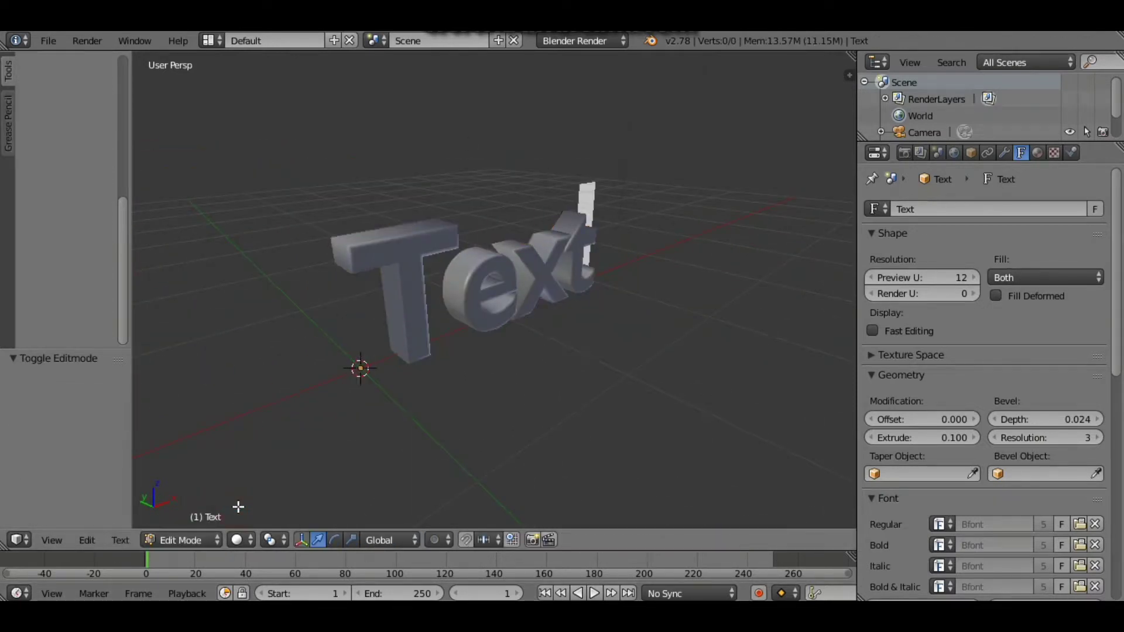
{"action": "key", "text": "BackSpace"}
{"action": "key", "text": "BackSpace"}
{"action": "key", "text": "BackSpace"}
{"action": "key", "text": "BackSpace"}
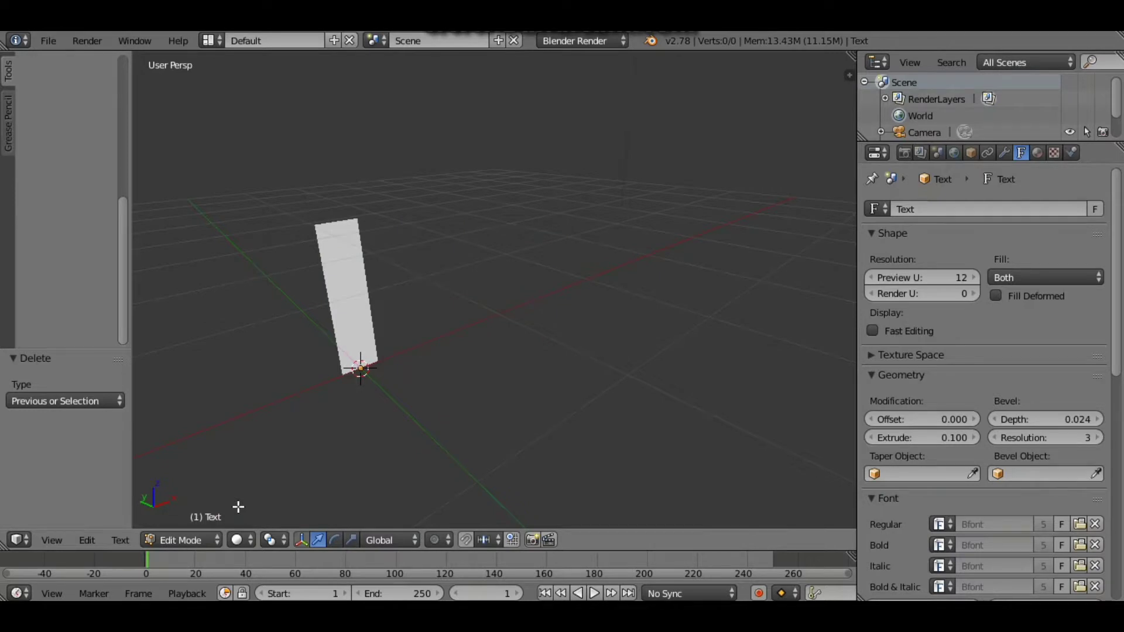
{"action": "type", "text": "A"}
{"action": "key", "text": "BackSpace"}
{"action": "type", "text": "I"}
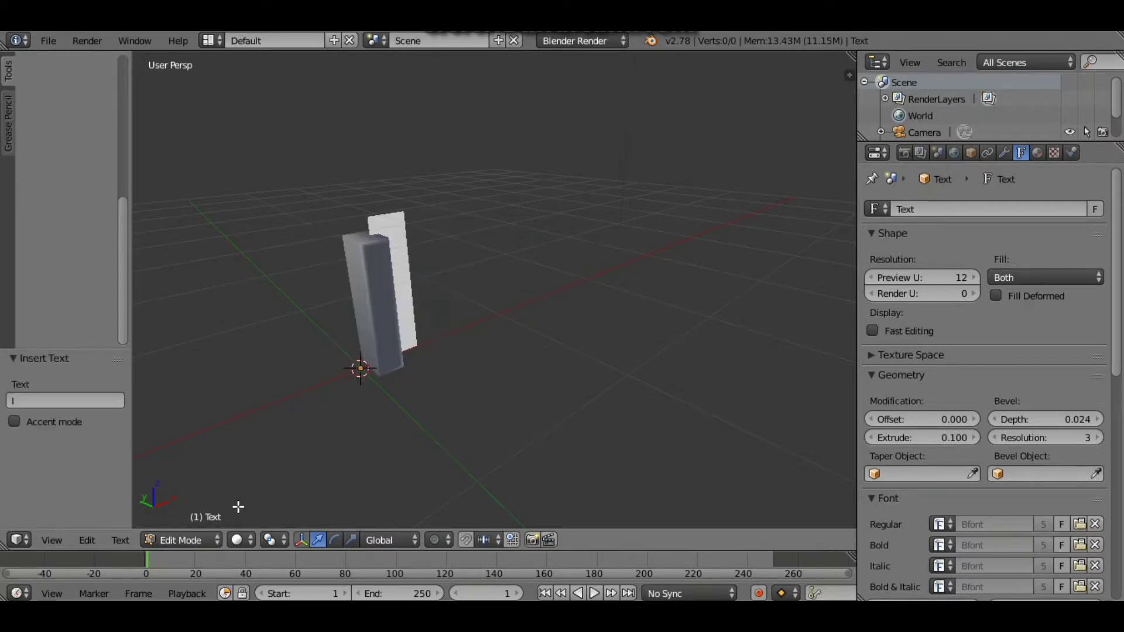
{"action": "type", "text": "ndian "}
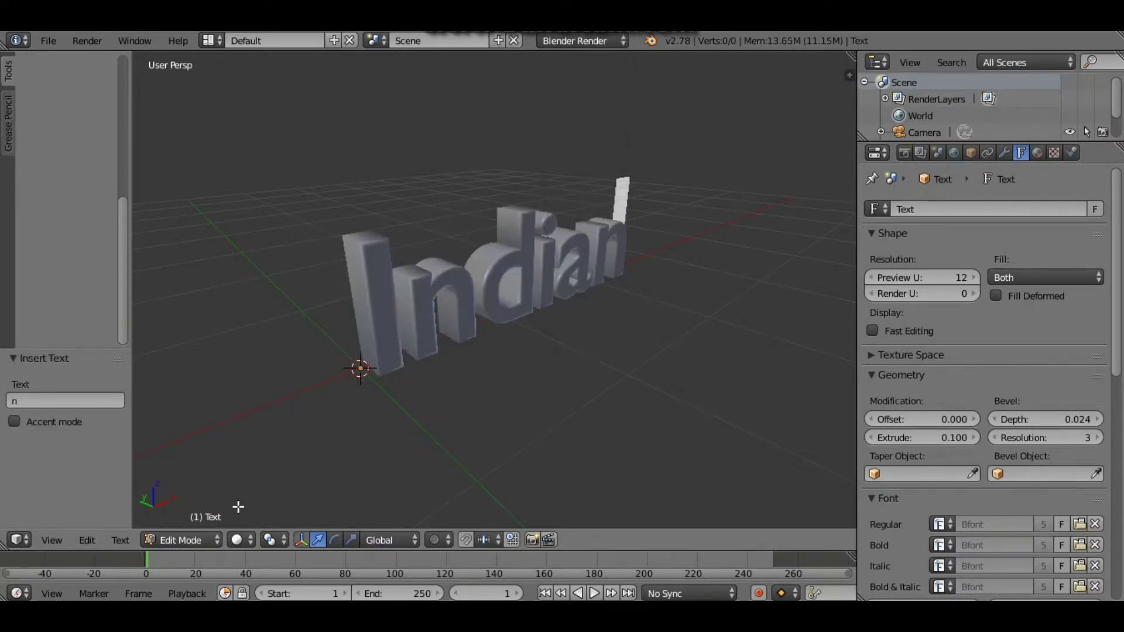
{"action": "type", "text": "Blen"}
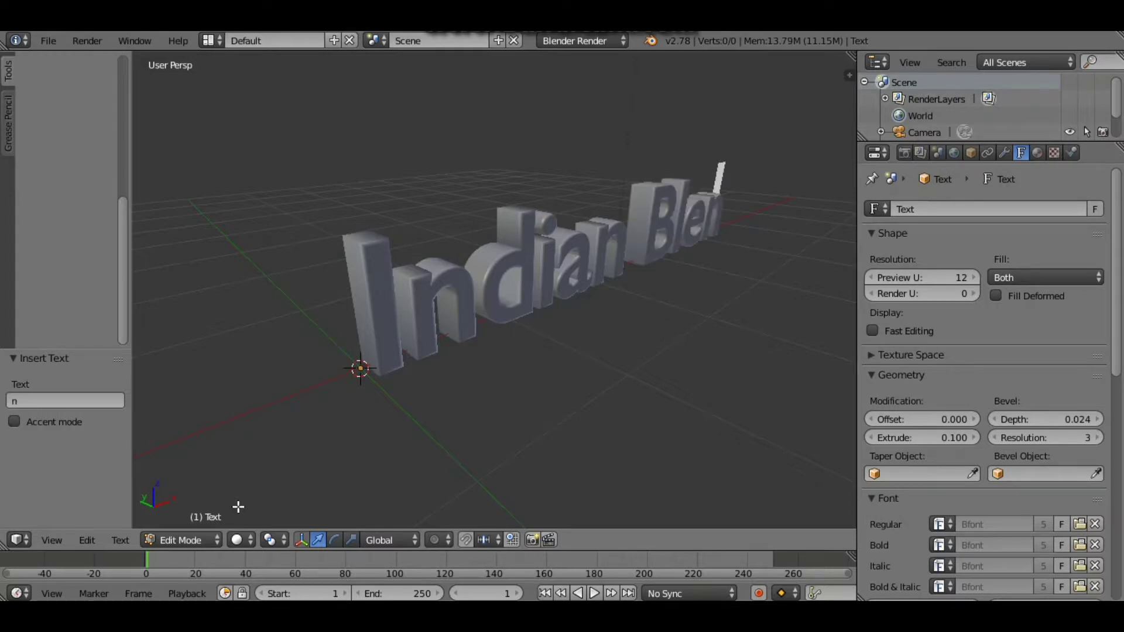
{"action": "type", "text": "derists"}
Step: Return to Object Mode and view the new 'Indian Blenderists' text
{"action": "key", "text": "Tab"}
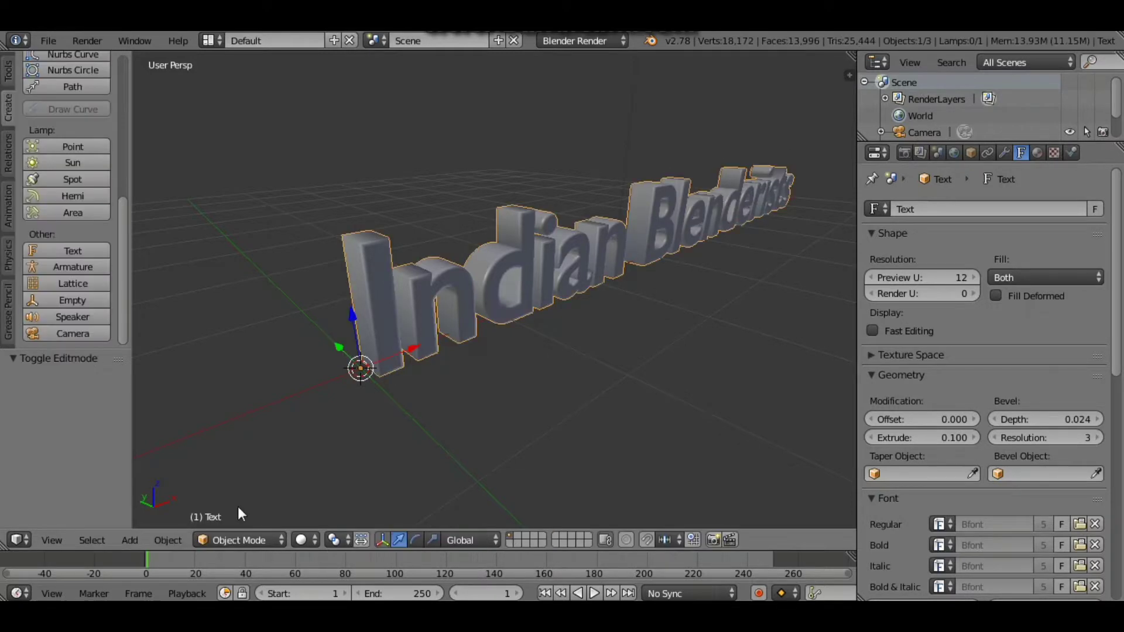
{"action": "mouse_move", "coordinate": [237, 506]}
{"action": "middle_mouse_down"}
{"action": "mouse_move", "coordinate": [404, 391]}
{"action": "mouse_move", "coordinate": [419, 308]}
{"action": "mouse_move", "coordinate": [468, 335]}
{"action": "mouse_move", "coordinate": [371, 321]}
{"action": "mouse_move", "coordinate": [359, 340]}
{"action": "middle_mouse_up"}
{"action": "scroll", "coordinate": [360, 292], "scroll_direction": "up", "scroll_amount": 5}
{"action": "scroll", "coordinate": [371, 320], "scroll_direction": "down", "scroll_amount": 2}
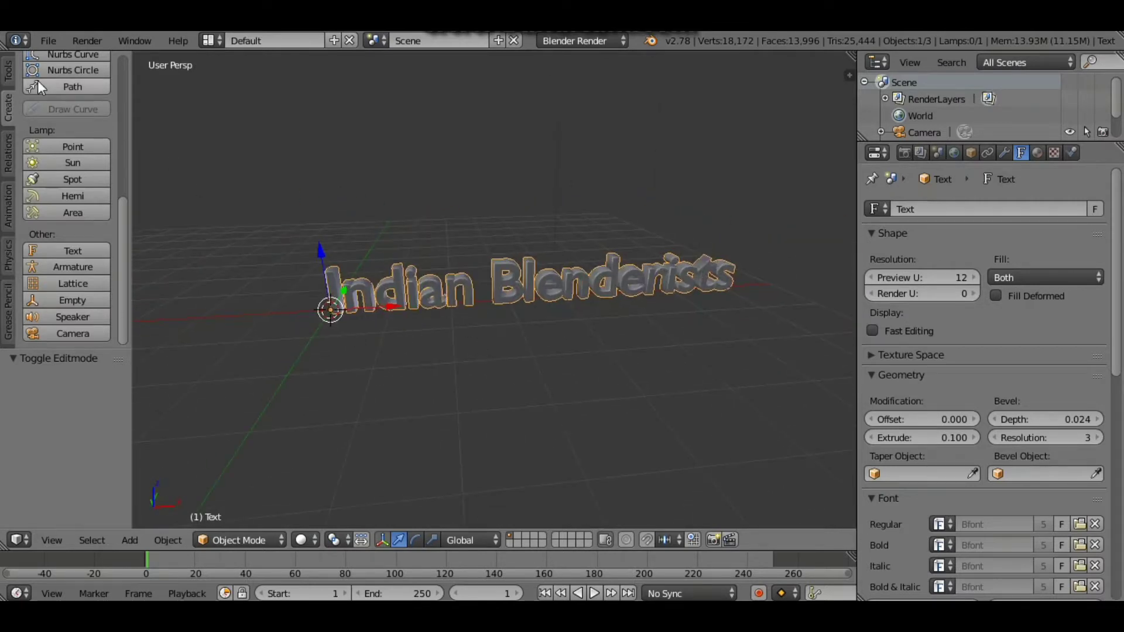
{"action": "scroll", "coordinate": [29, 126], "scroll_direction": "up", "scroll_amount": 4}
{"action": "scroll", "coordinate": [70, 117], "scroll_direction": "up", "scroll_amount": 4}
Step: Add a plane scaled to 33.8 as a floor, then switch to Front Ortho view
{"action": "left_click", "coordinate": [68, 89]}
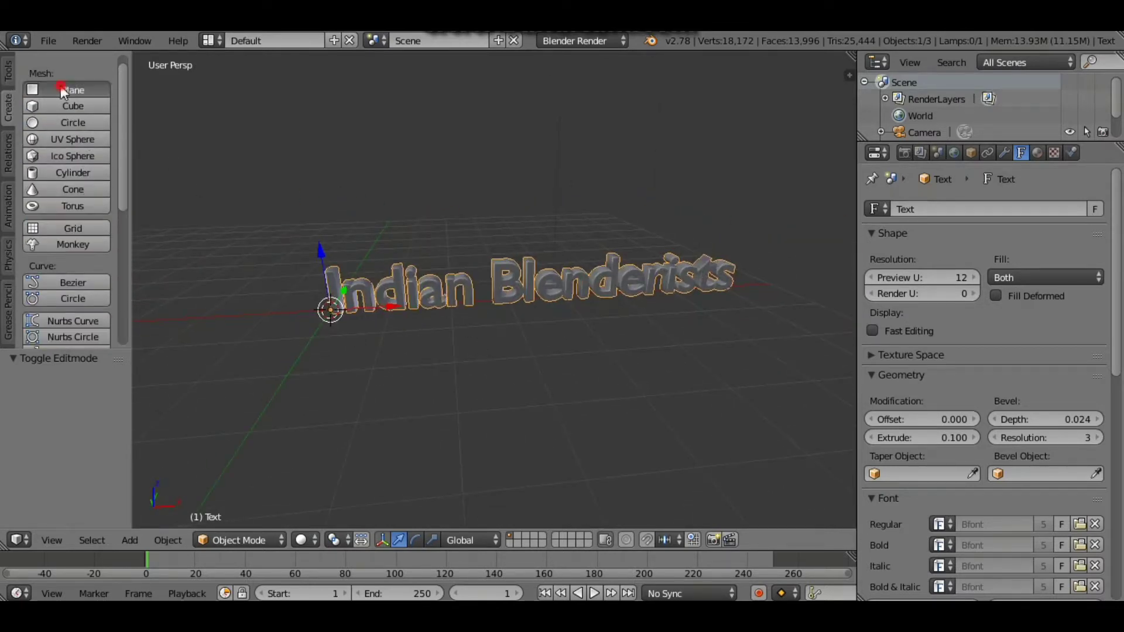
{"action": "key", "text": "s"}
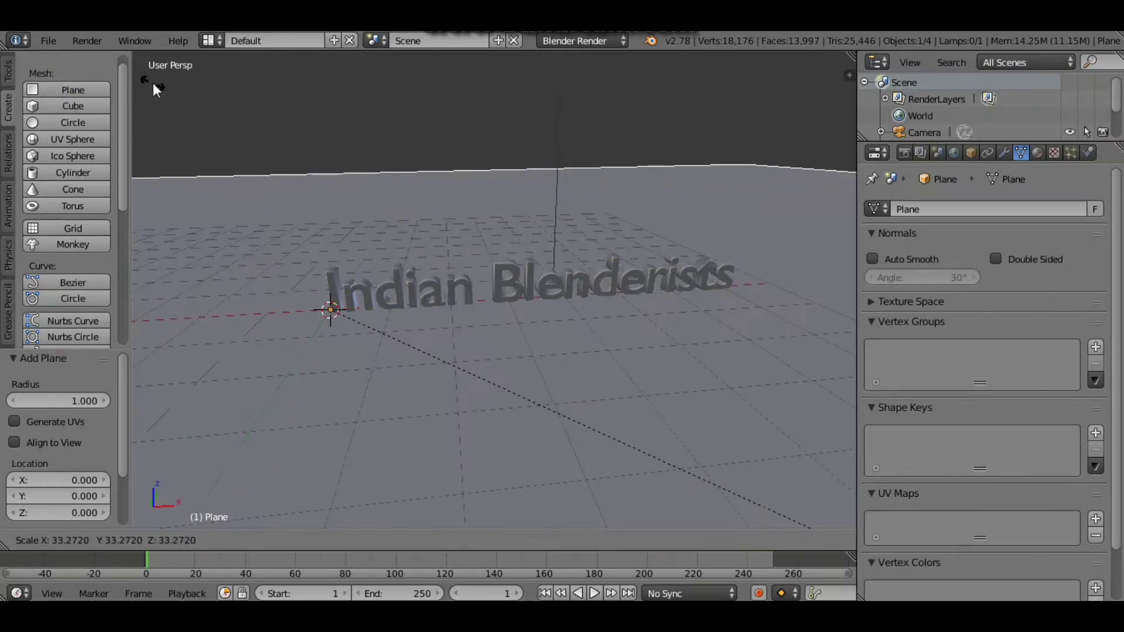
{"action": "left_click", "coordinate": [159, 85]}
{"action": "key", "text": "KP_1"}
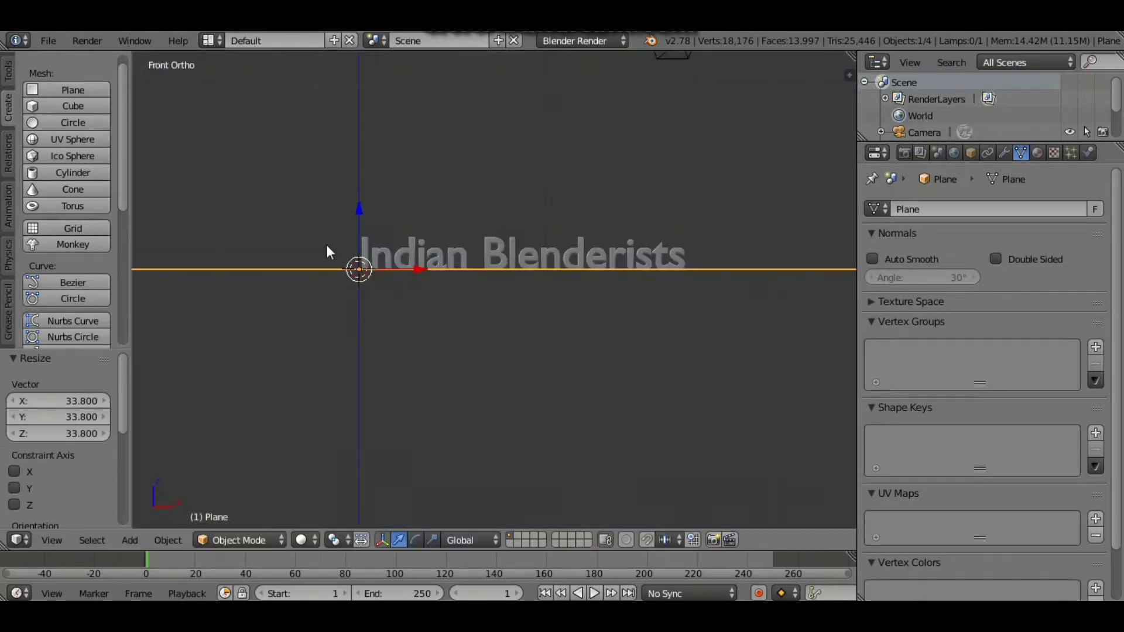
Step: Move the text -2.701 on X and raise it 0.037 on Z, then view through the camera
{"action": "right_click", "coordinate": [382, 250]}
{"action": "key", "text": "g"}
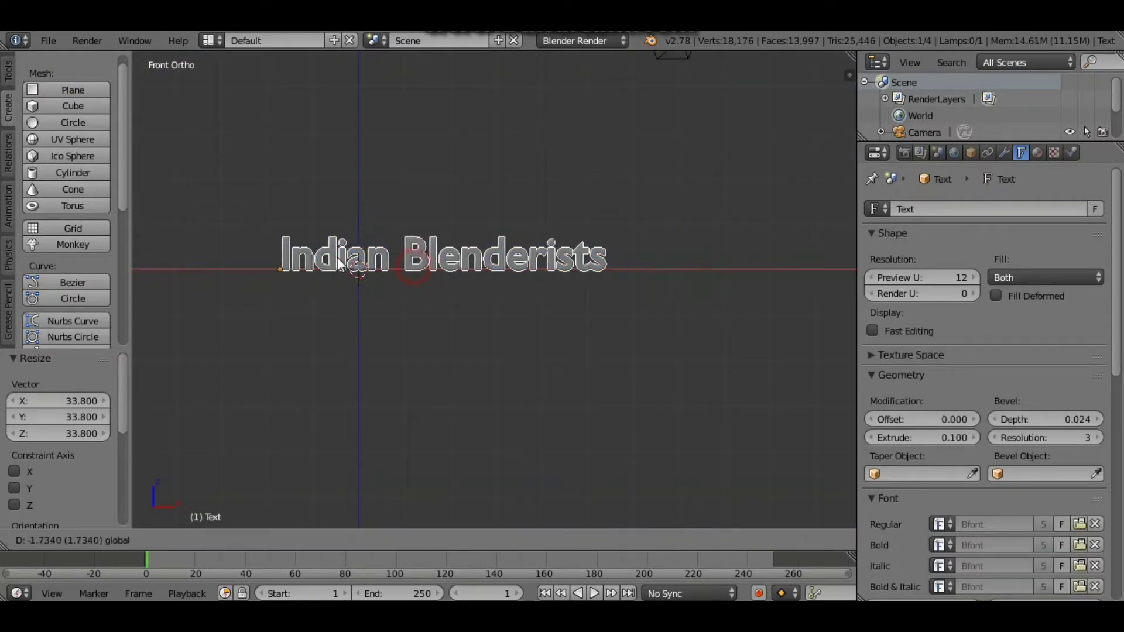
{"action": "left_click", "coordinate": [282, 248]}
{"action": "left_click_drag", "start_coordinate": [233, 213], "coordinate": [229, 225]}
{"action": "mouse_move", "coordinate": [490, 196]}
{"action": "middle_mouse_down"}
{"action": "mouse_move", "coordinate": [432, 230]}
{"action": "mouse_move", "coordinate": [447, 264]}
{"action": "mouse_move", "coordinate": [430, 259]}
{"action": "middle_mouse_up"}
{"action": "key", "text": "KP_5"}
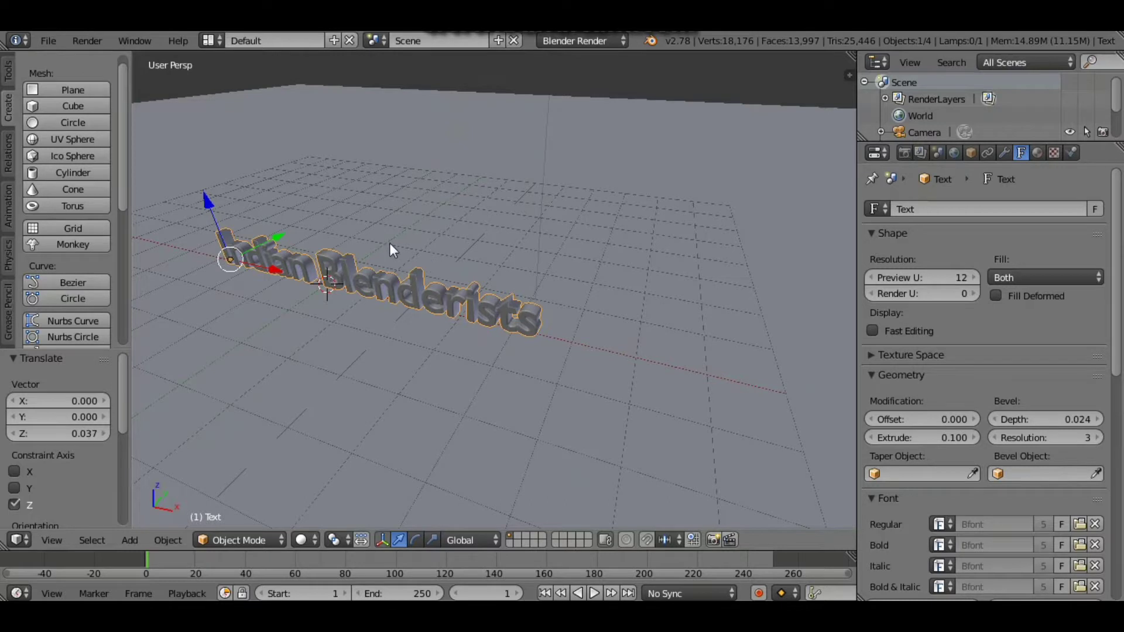
{"action": "key", "text": "KP_0"}
Step: Use Lock Camera to View to orbit the camera to a level front view of the text
{"action": "key", "text": "n"}
{"action": "scroll", "coordinate": [814, 170], "scroll_direction": "down", "scroll_amount": 3}
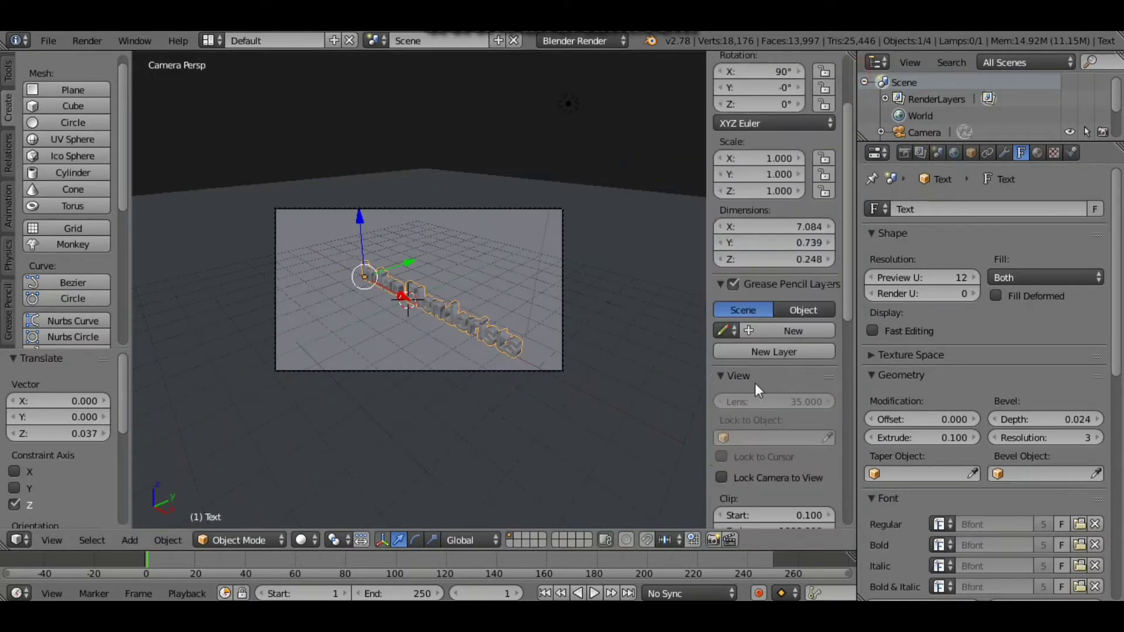
{"action": "scroll", "coordinate": [754, 383], "scroll_direction": "down", "scroll_amount": 2}
{"action": "left_click", "coordinate": [746, 410]}
{"action": "mouse_move", "coordinate": [494, 310]}
{"action": "middle_mouse_down"}
{"action": "mouse_move", "coordinate": [525, 307]}
{"action": "mouse_move", "coordinate": [534, 287]}
{"action": "mouse_move", "coordinate": [528, 259]}
{"action": "mouse_move", "coordinate": [512, 251]}
{"action": "middle_mouse_up"}
{"action": "middle_click_drag", "start_coordinate": [422, 282], "coordinate": [461, 281]}
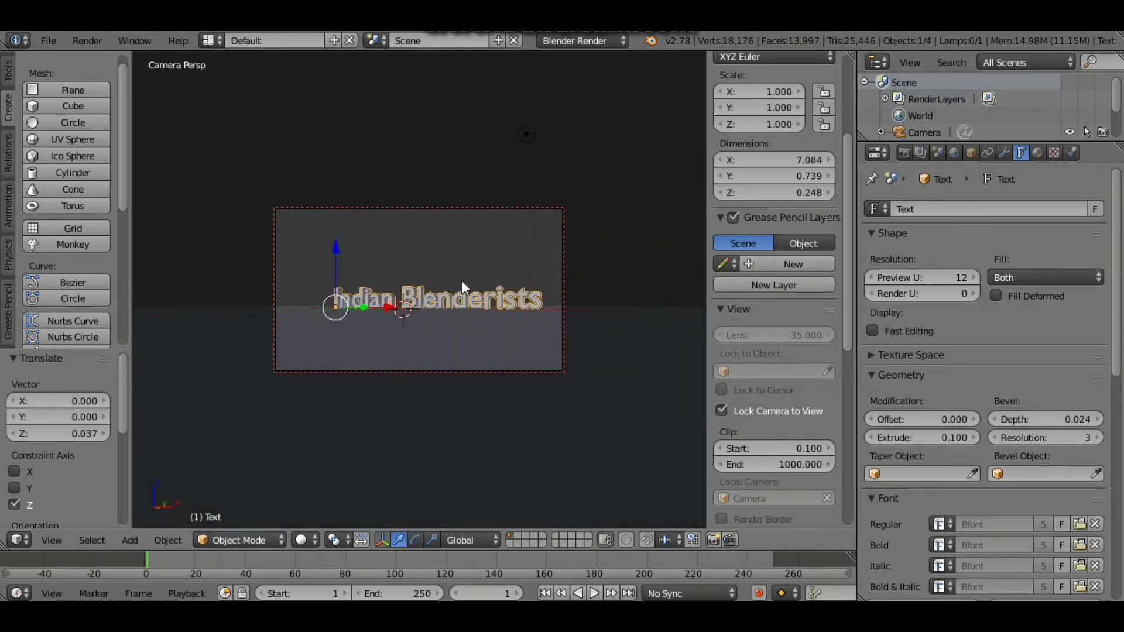
{"action": "left_click", "coordinate": [728, 412]}
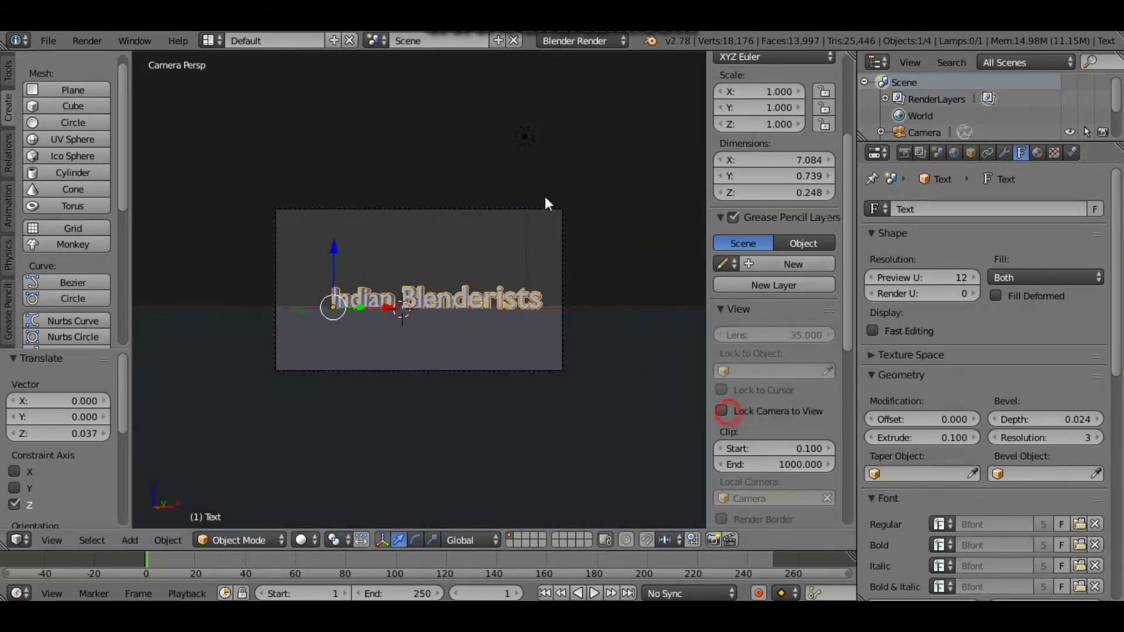
Step: Recentre the text in the camera frame, preview Rendered shading, then return to Solid
{"action": "key", "text": "g"}
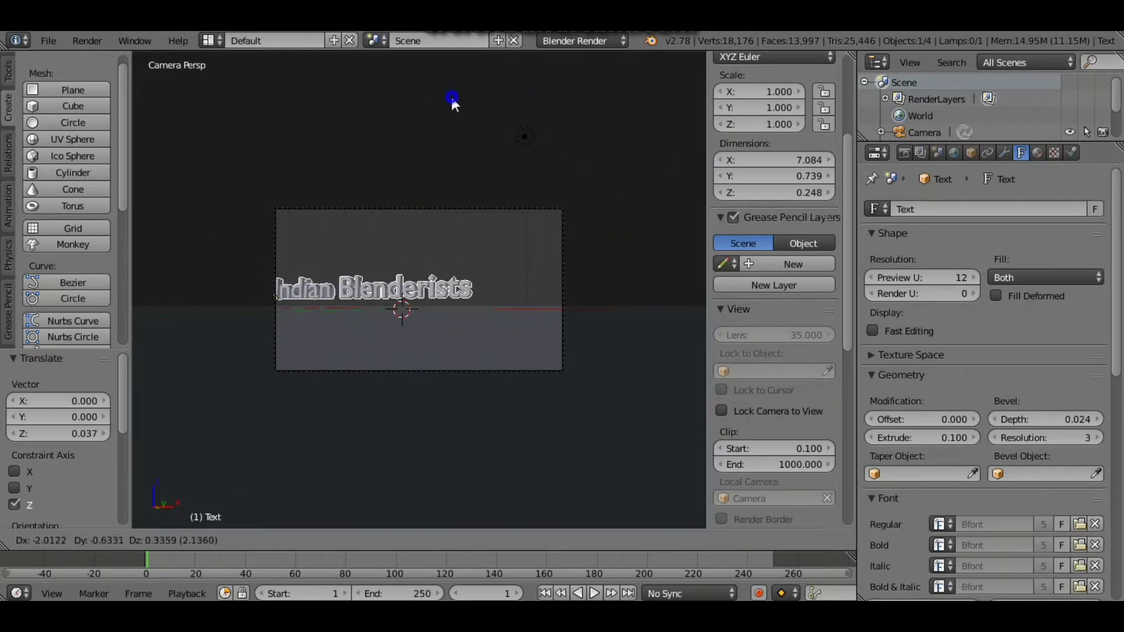
{"action": "left_click", "coordinate": [529, 277]}
{"action": "key", "text": "Home"}
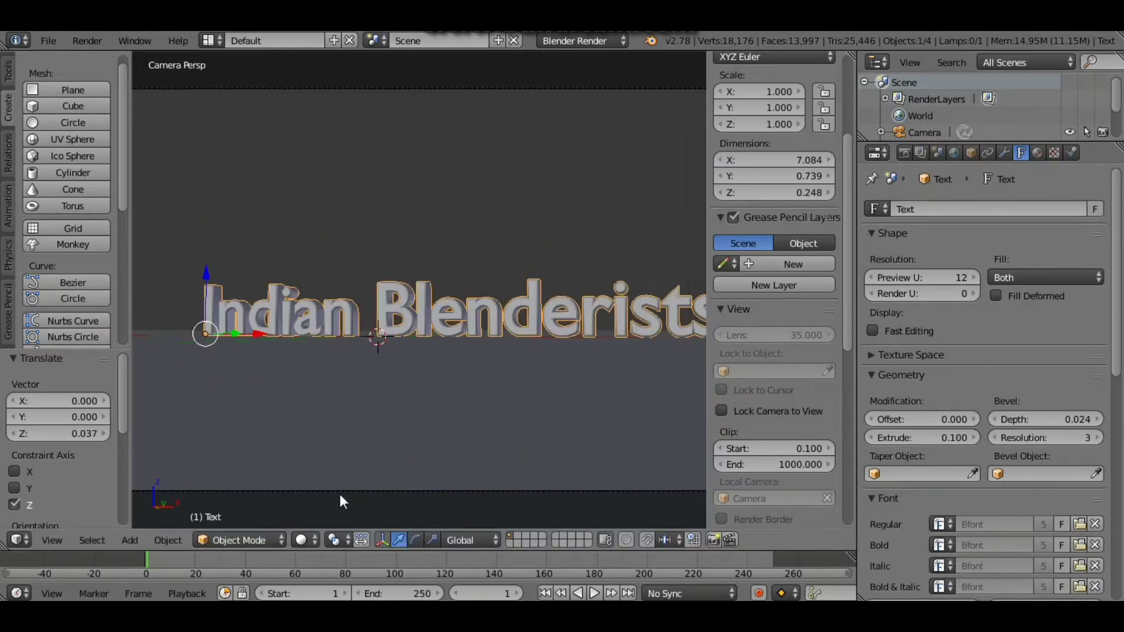
{"action": "left_click", "coordinate": [302, 540]}
{"action": "left_click", "coordinate": [372, 428]}
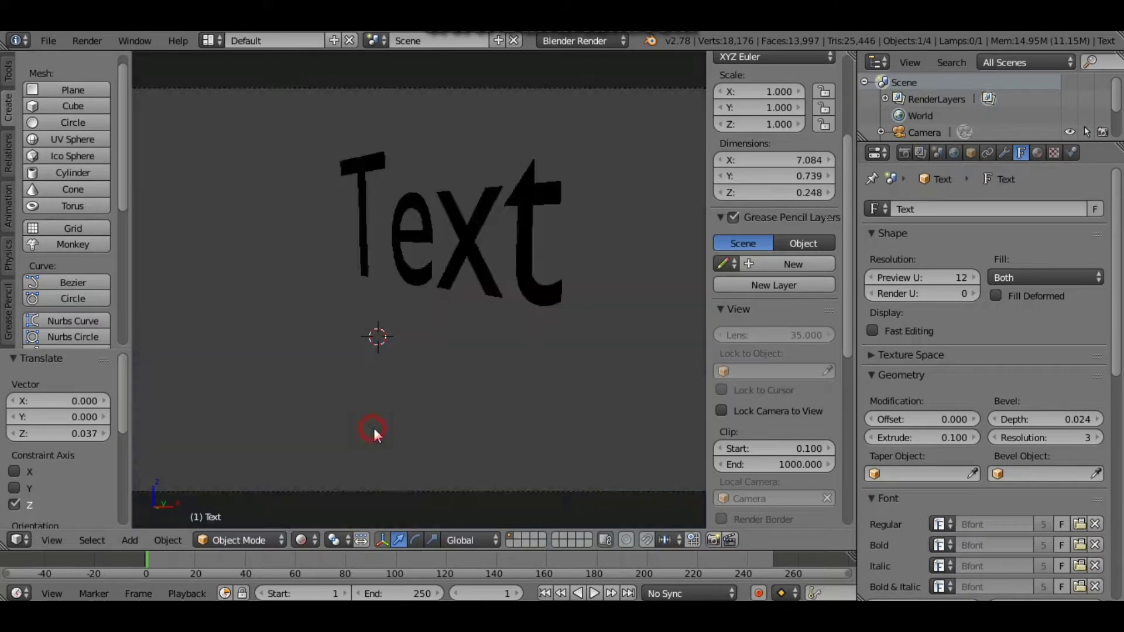
{"action": "scroll", "coordinate": [479, 252], "scroll_direction": "down", "scroll_amount": 2}
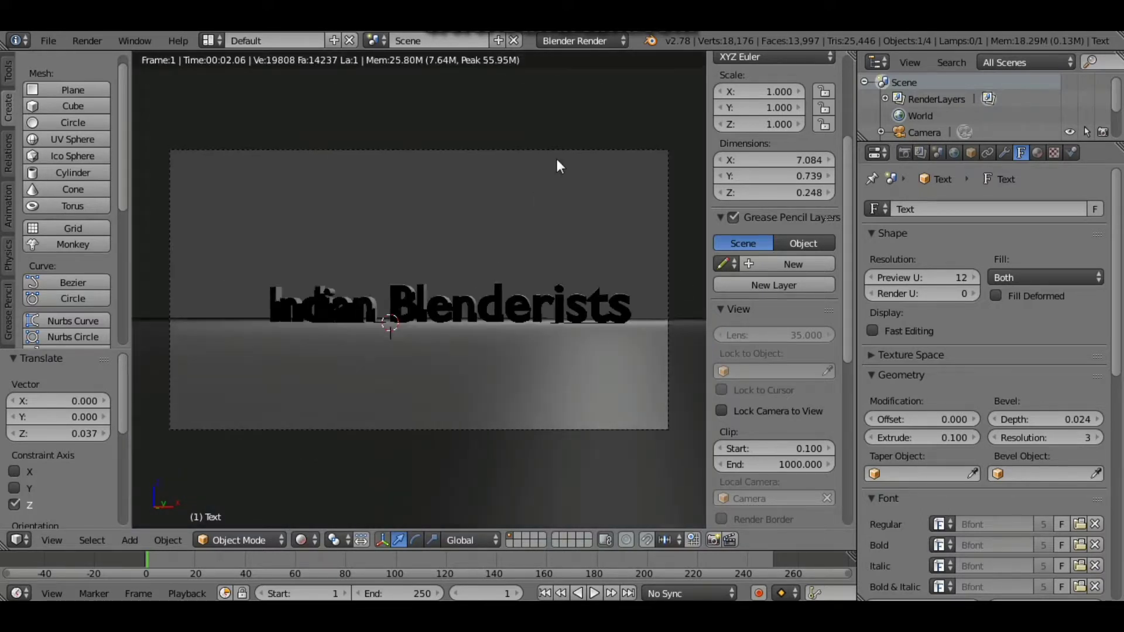
{"action": "key", "text": "shift+z"}
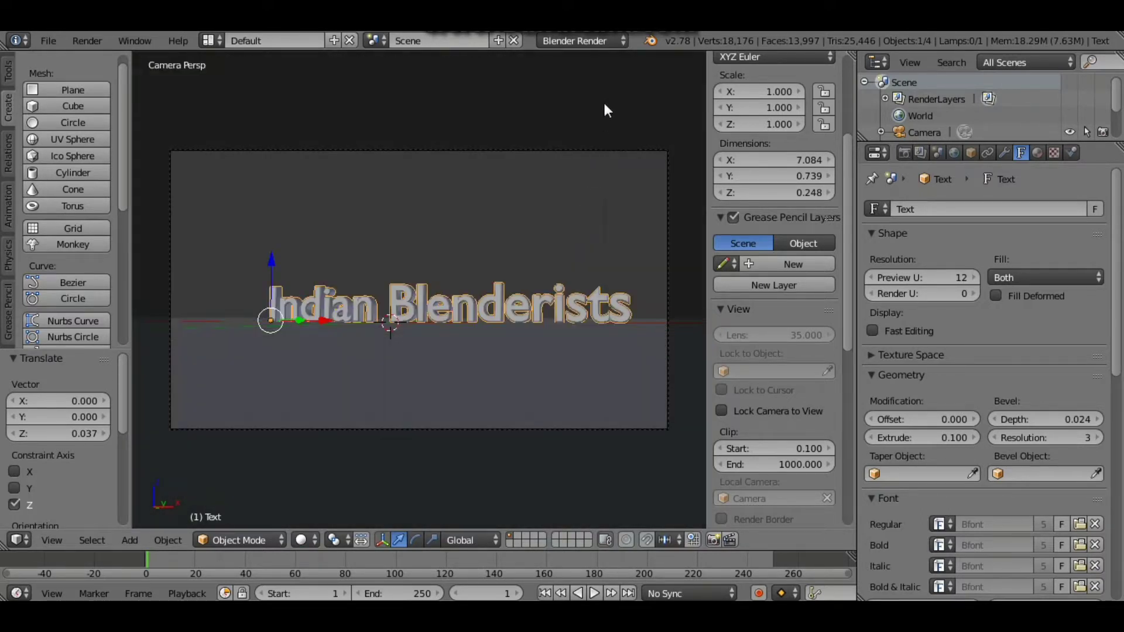
{"action": "scroll", "coordinate": [606, 109], "scroll_direction": "down", "scroll_amount": 1}
{"action": "right_click", "coordinate": [571, 70]}
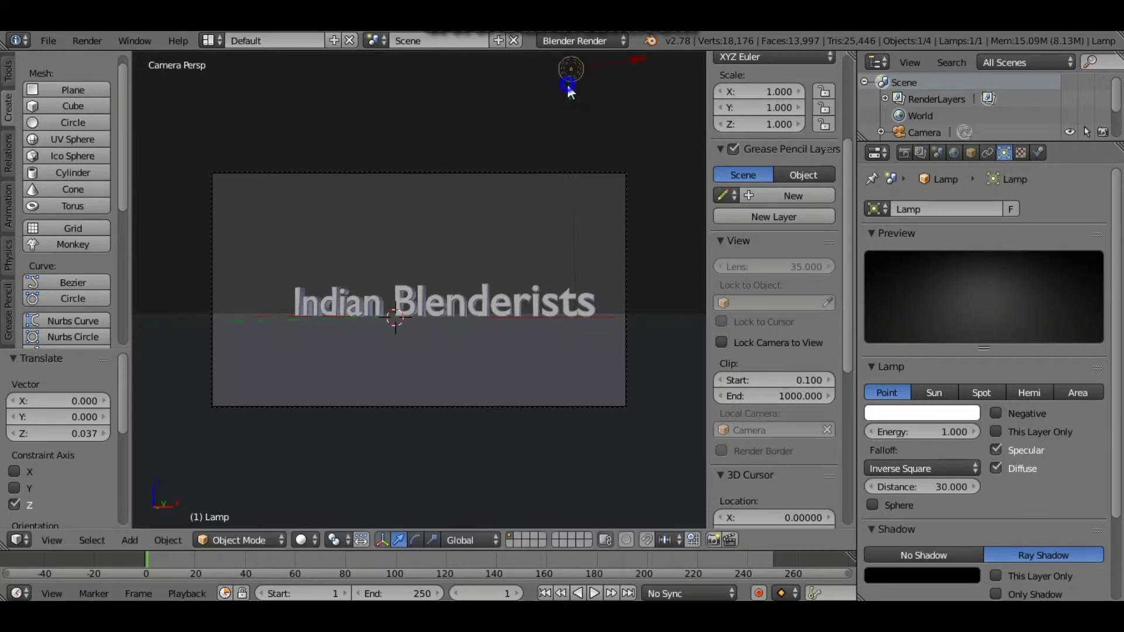
Step: Reposition the lamp sideways over the scene and lower it along Z
{"action": "mouse_move", "coordinate": [587, 66]}
{"action": "middle_mouse_down"}
{"action": "mouse_move", "coordinate": [511, 177]}
{"action": "mouse_move", "coordinate": [537, 193]}
{"action": "middle_mouse_up"}
{"action": "mouse_move", "coordinate": [537, 192]}
{"action": "left_mouse_down"}
{"action": "mouse_move", "coordinate": [402, 239]}
{"action": "mouse_move", "coordinate": [336, 206]}
{"action": "left_mouse_up"}
{"action": "left_click_drag", "start_coordinate": [316, 143], "coordinate": [321, 167]}
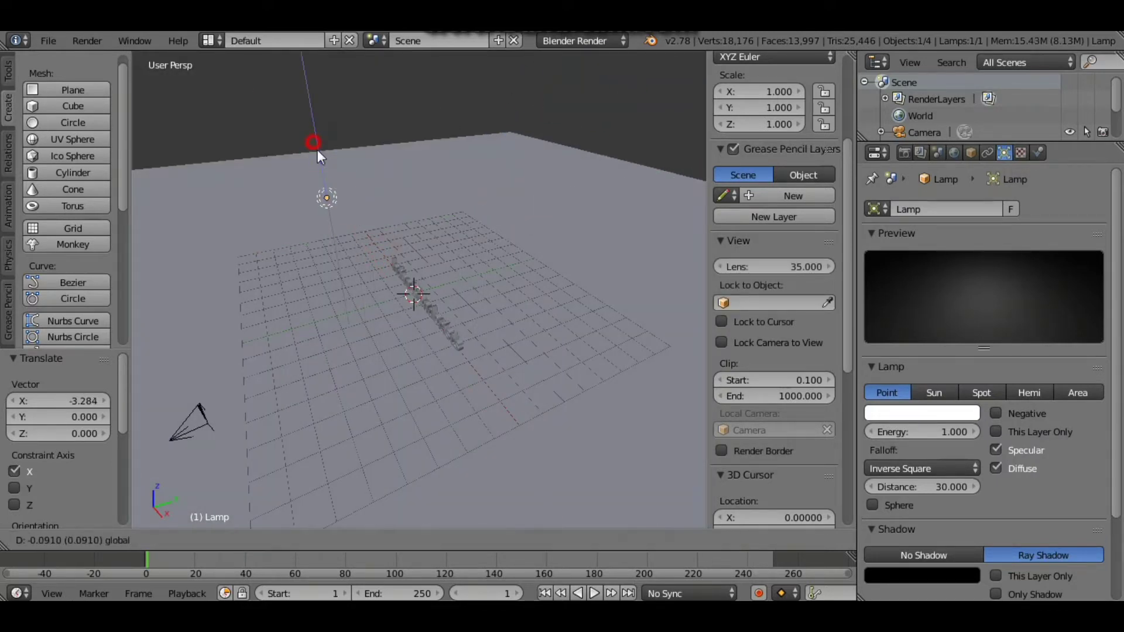
Step: Preview the lit camera view in Rendered shading and zoom to inspect it
{"action": "left_click", "coordinate": [299, 538]}
{"action": "left_click", "coordinate": [355, 427]}
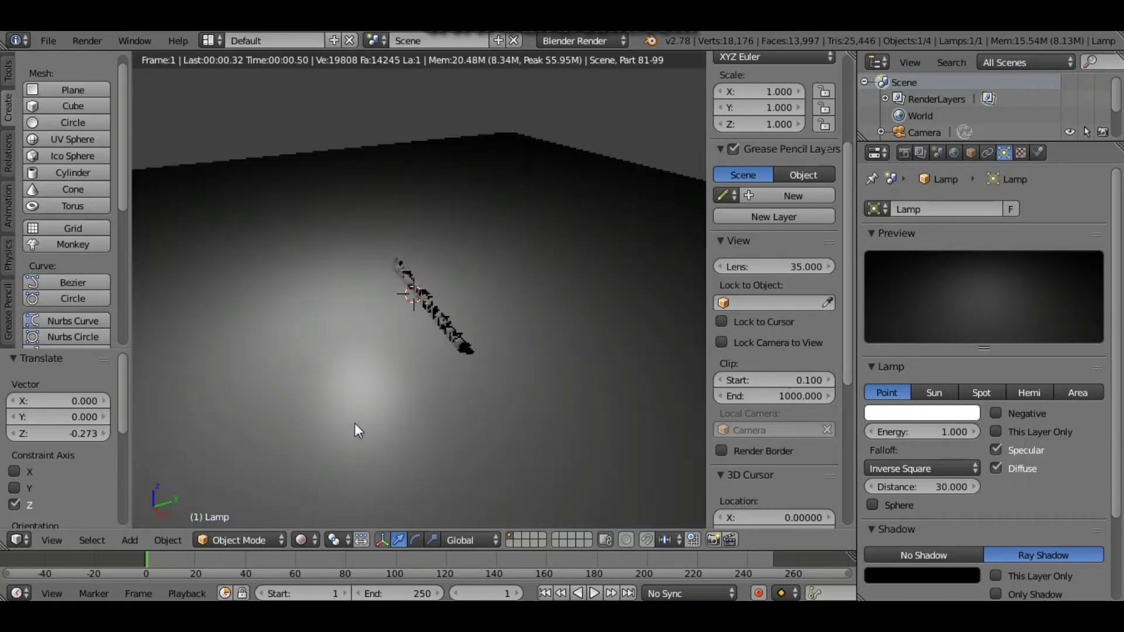
{"action": "key", "text": "KP_0"}
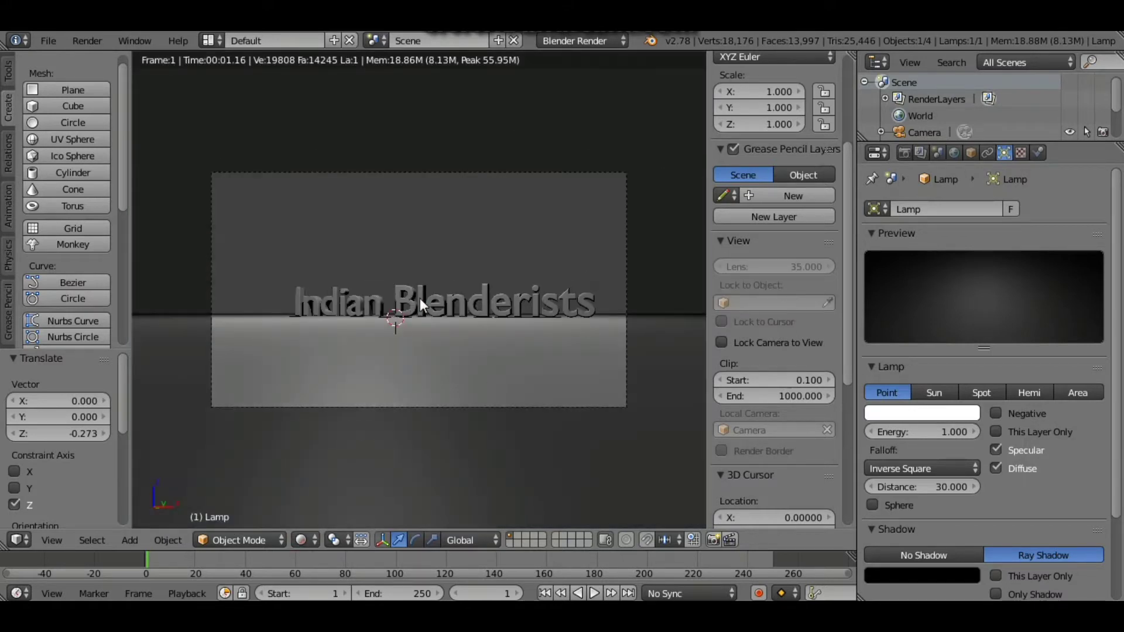
{"action": "scroll", "coordinate": [420, 298], "scroll_direction": "up", "scroll_amount": 2}
{"action": "scroll", "coordinate": [428, 297], "scroll_direction": "up", "scroll_amount": 1}
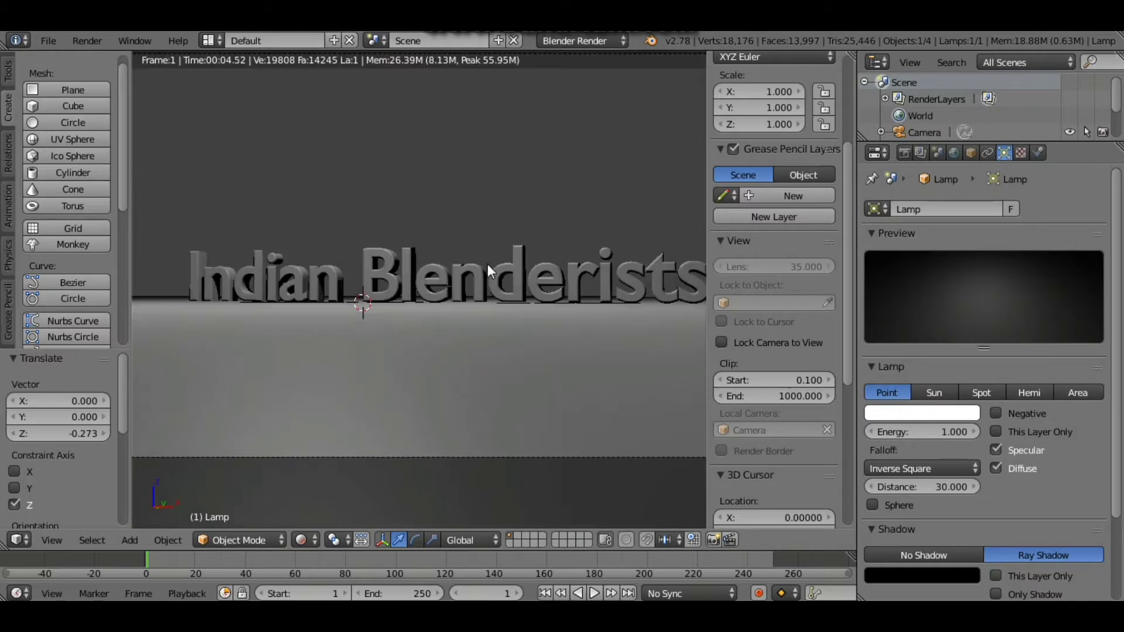
{"action": "scroll", "coordinate": [489, 265], "scroll_direction": "down", "scroll_amount": 1}
{"action": "scroll", "coordinate": [501, 258], "scroll_direction": "down", "scroll_amount": 2}
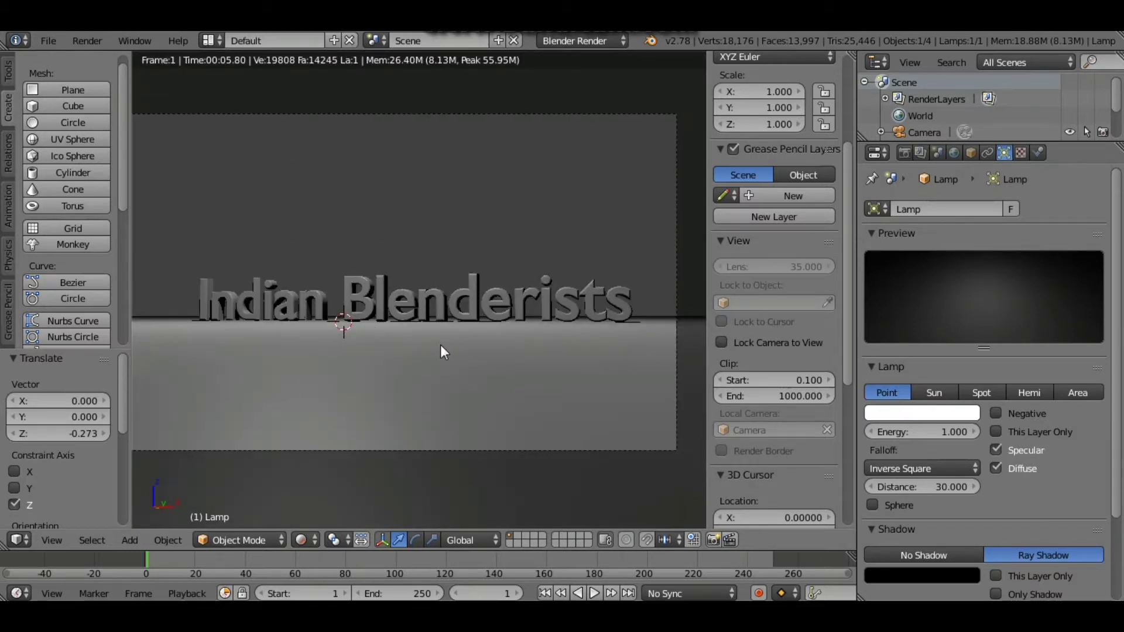
Step: Switch the viewport back to solid shading and set the render engine to Cycles Render
{"action": "key", "text": "shift+z"}
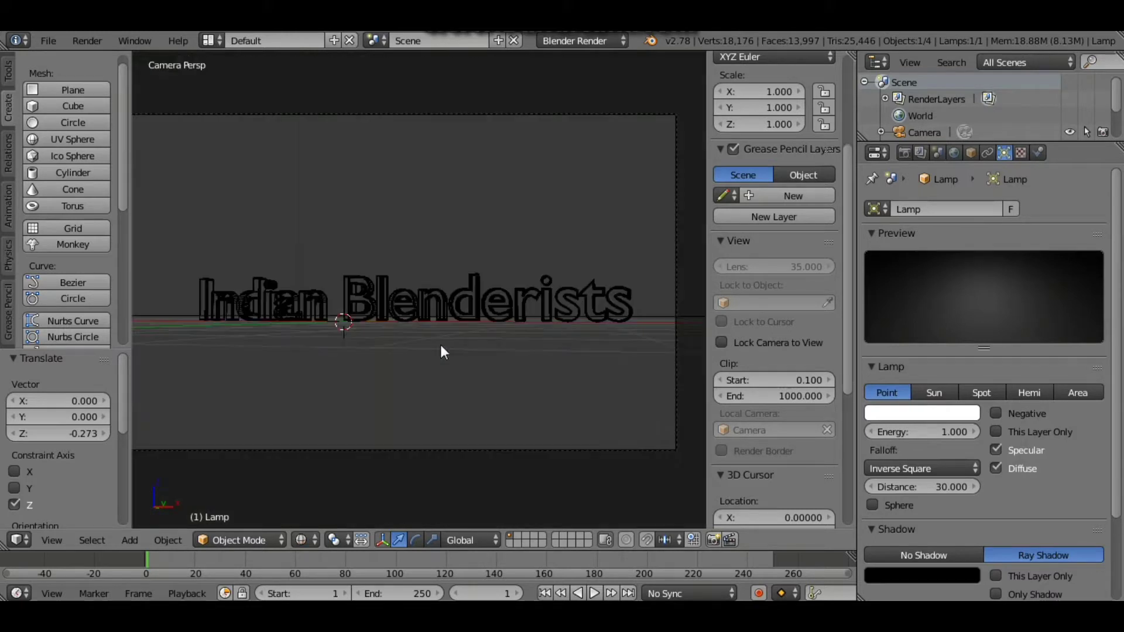
{"action": "scroll", "coordinate": [407, 303], "scroll_direction": "up", "scroll_amount": 3}
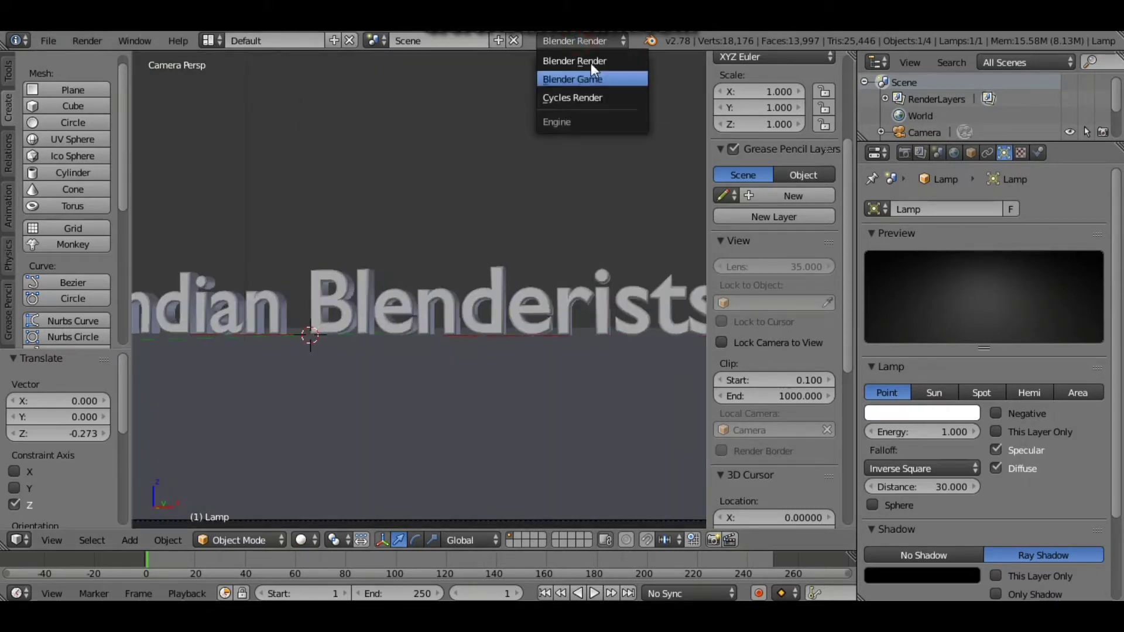
{"action": "left_click", "coordinate": [572, 39]}
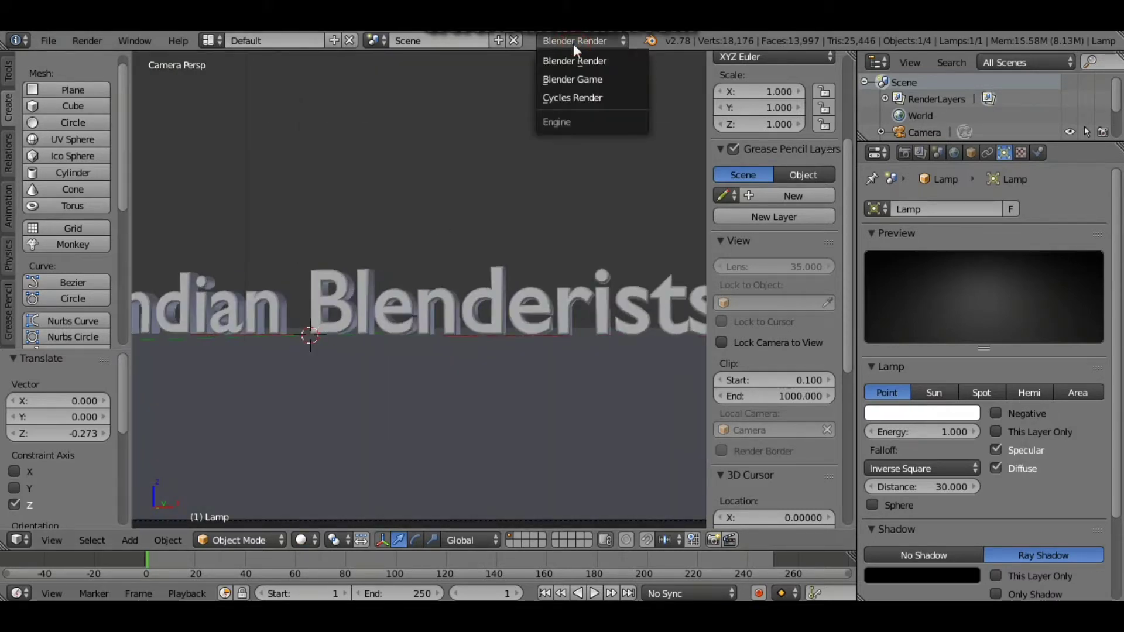
{"action": "left_click", "coordinate": [582, 100]}
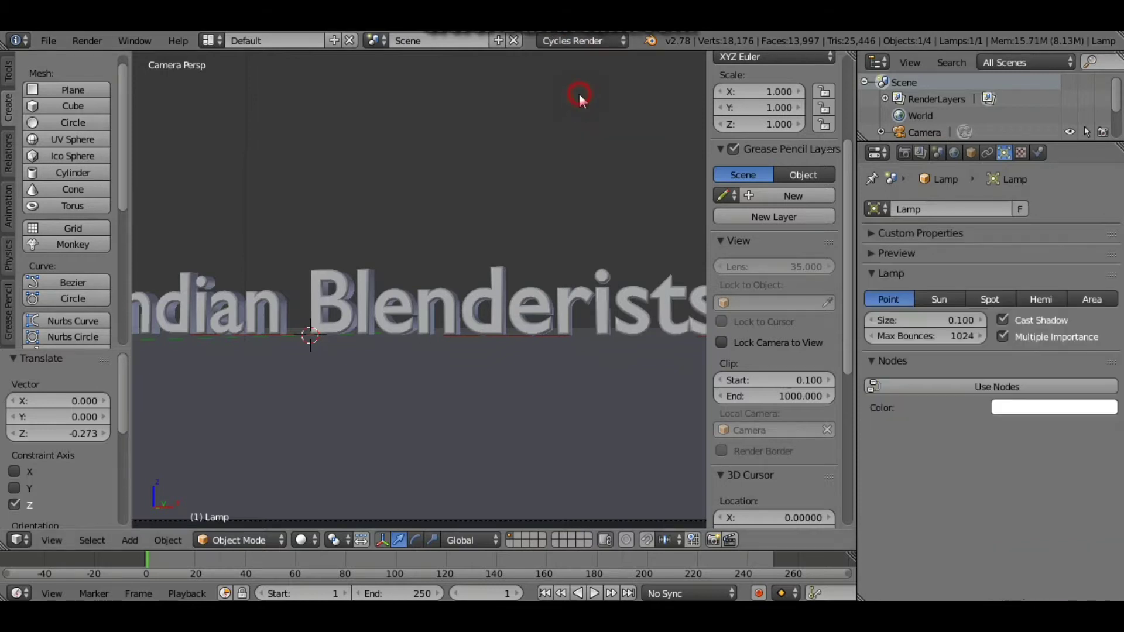
Step: Preview the text in Rendered shading through the scene camera
{"action": "left_click", "coordinate": [313, 541]}
{"action": "left_click", "coordinate": [370, 431]}
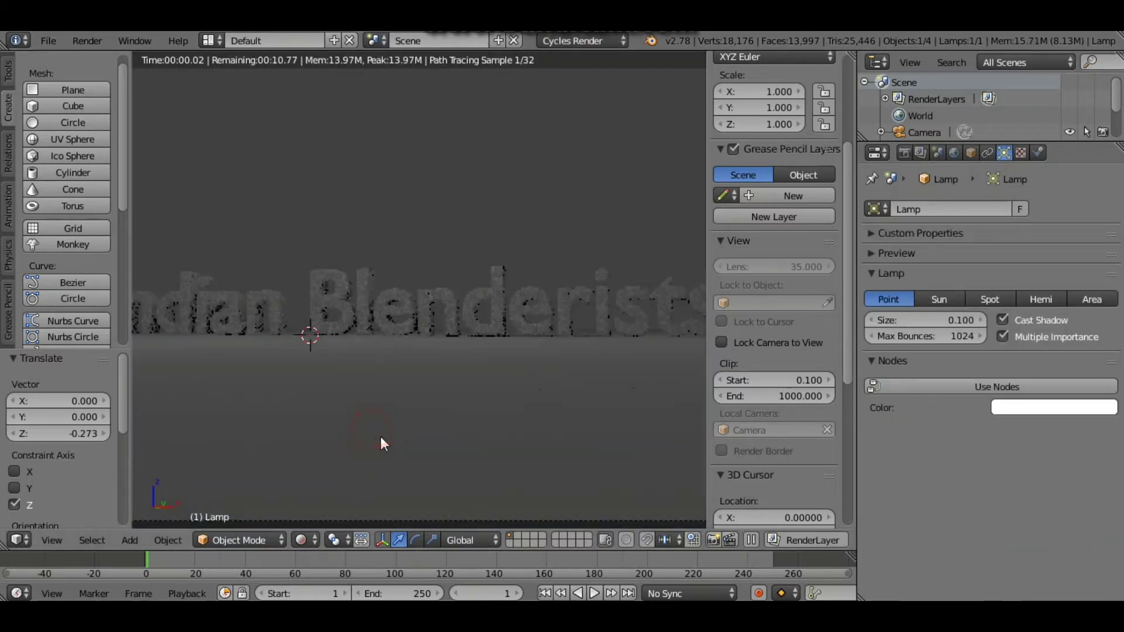
{"action": "key", "text": "KP_0"}
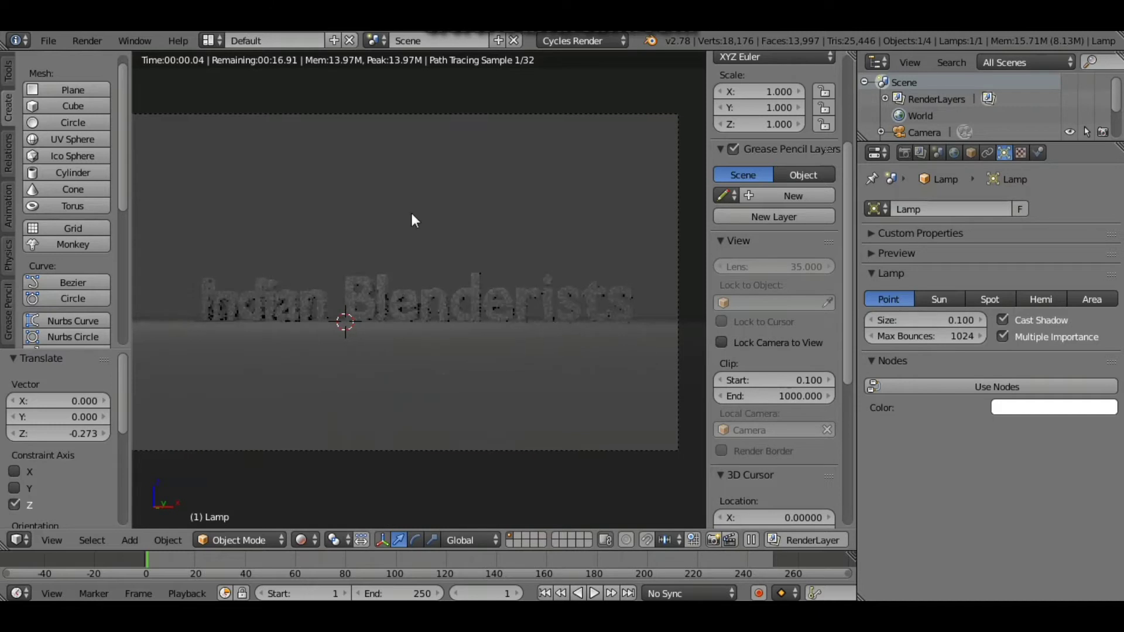
Step: Render frame 1 in Cycles, then check the PNG output and 128-sample Sampling settings
{"action": "left_click", "coordinate": [905, 153]}
{"action": "left_click", "coordinate": [884, 224]}
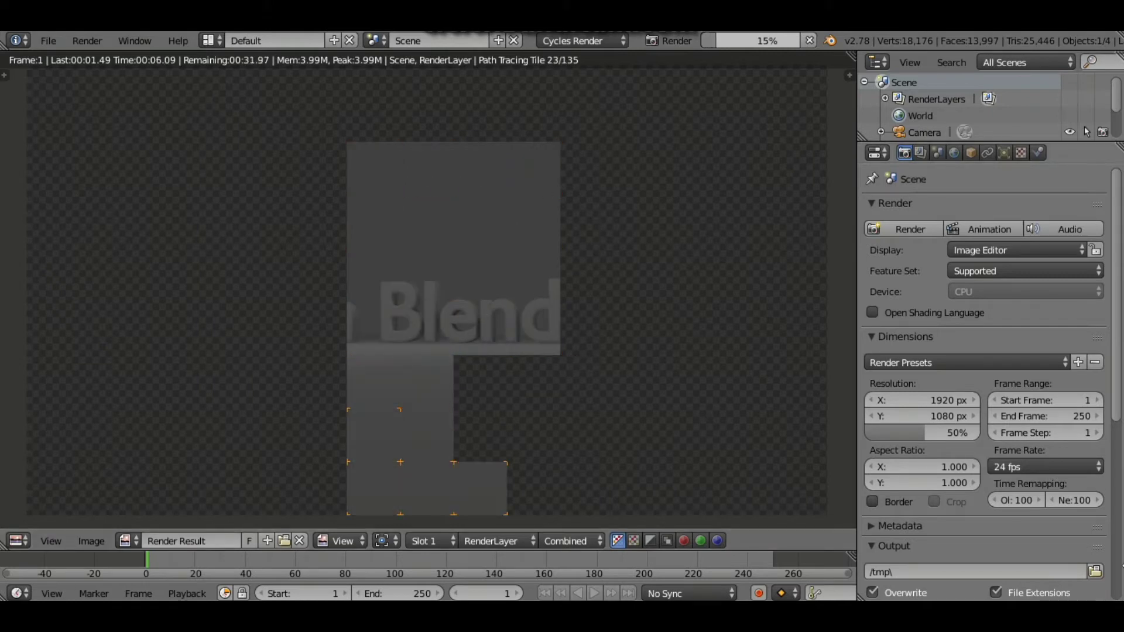
{"action": "scroll", "coordinate": [1009, 509], "scroll_direction": "down", "scroll_amount": 5}
{"action": "scroll", "coordinate": [1009, 509], "scroll_direction": "down", "scroll_amount": 5}
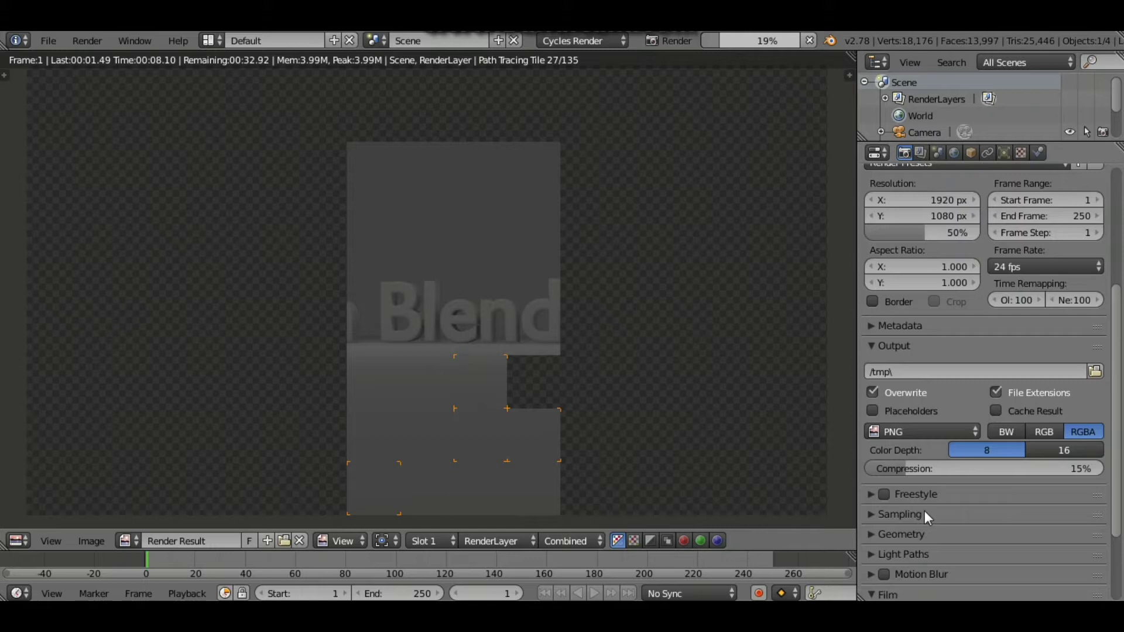
{"action": "left_click", "coordinate": [905, 512]}
{"action": "scroll", "coordinate": [998, 522], "scroll_direction": "down", "scroll_amount": 5}
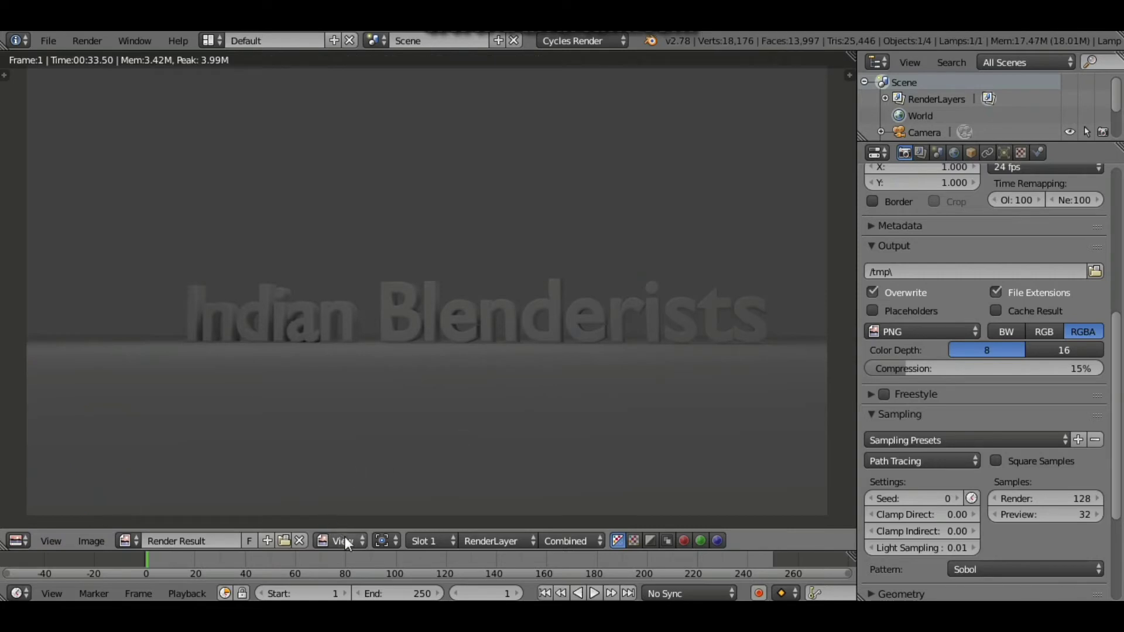
Step: Save the rendered image as PNG 'Text tut' on drive F:
{"action": "left_click", "coordinate": [86, 542]}
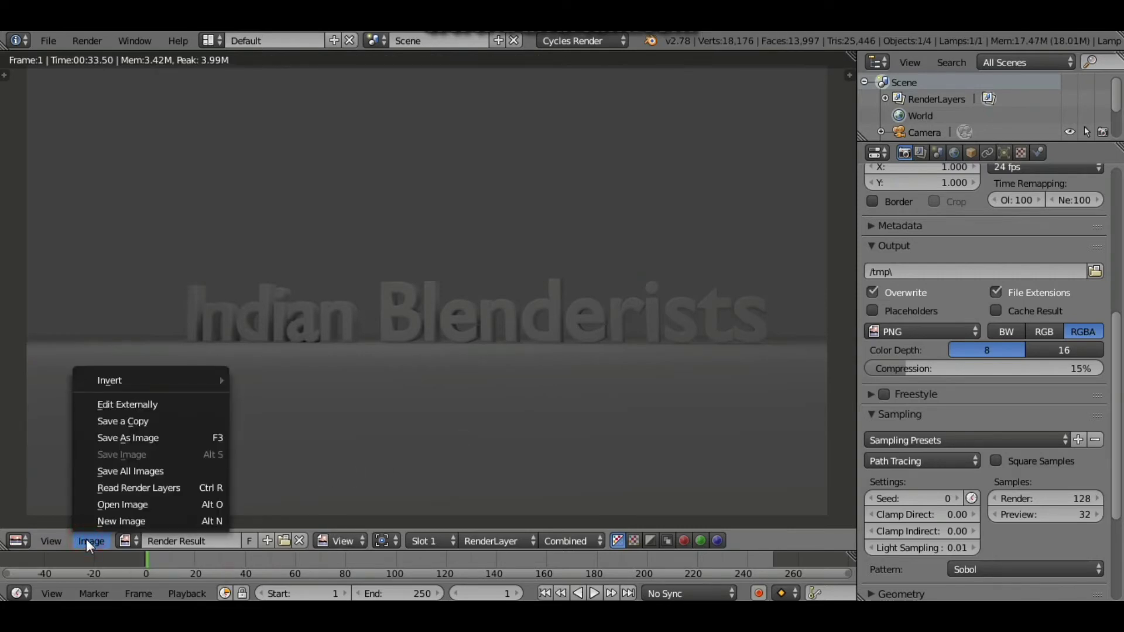
{"action": "left_click", "coordinate": [176, 438]}
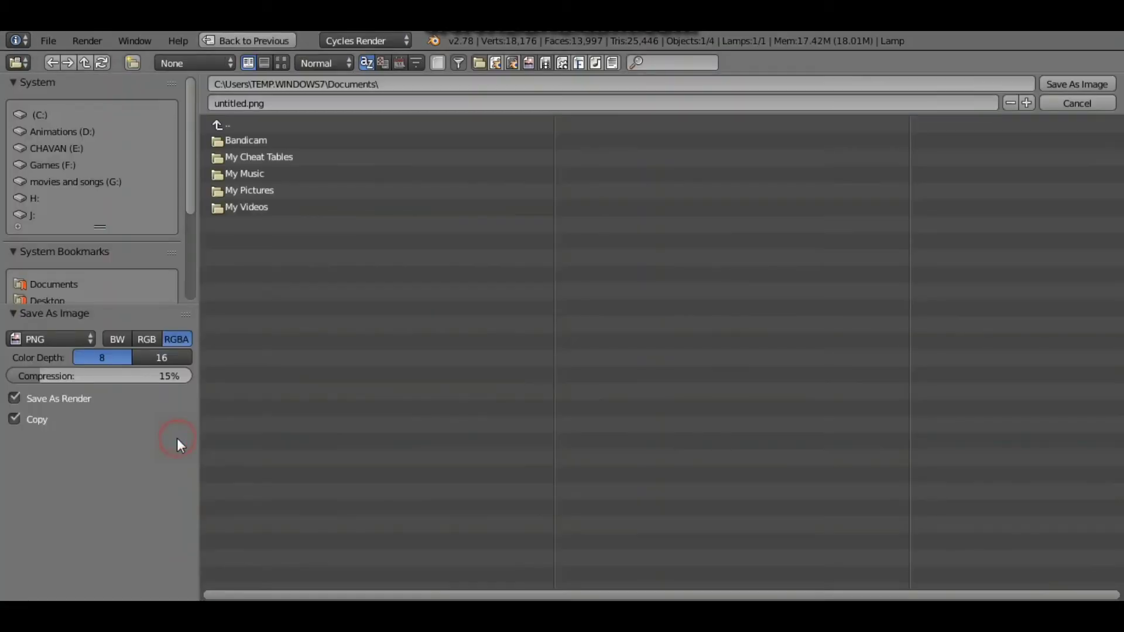
{"action": "left_click", "coordinate": [130, 159]}
{"action": "left_click", "coordinate": [304, 105]}
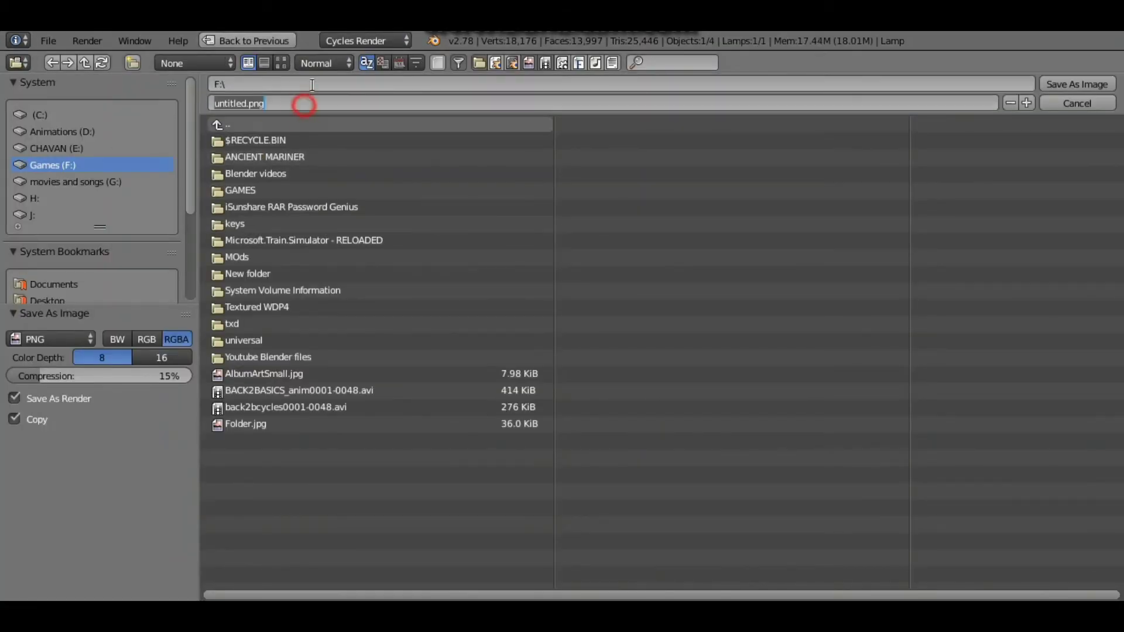
{"action": "type", "text": "Text tut"}
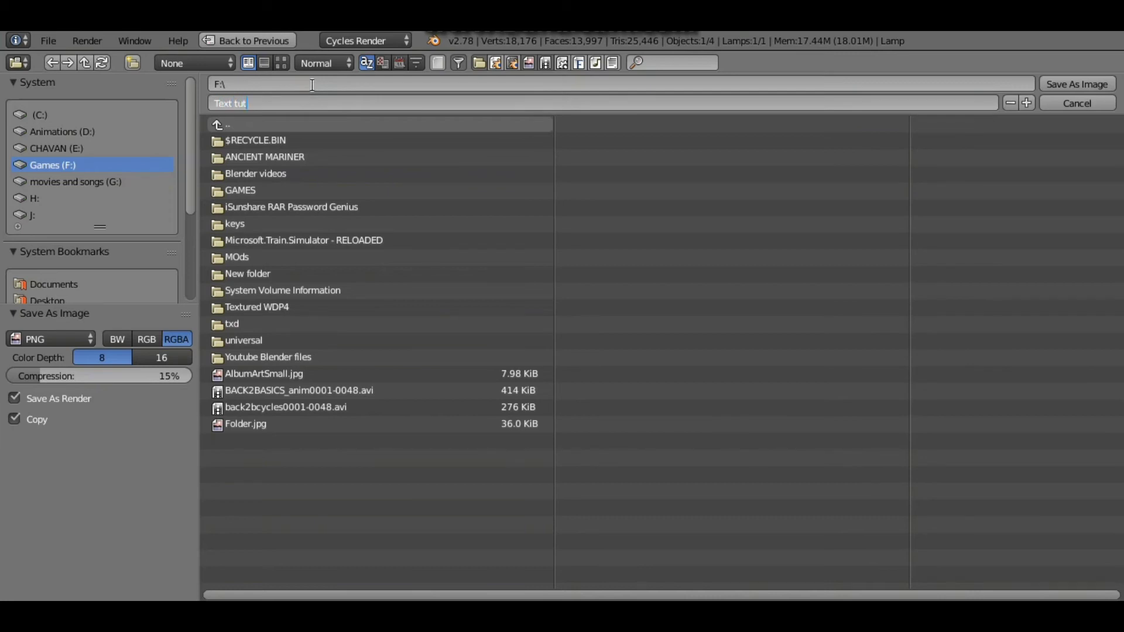
{"action": "key", "text": "Return"}
{"action": "key", "text": "Return"}
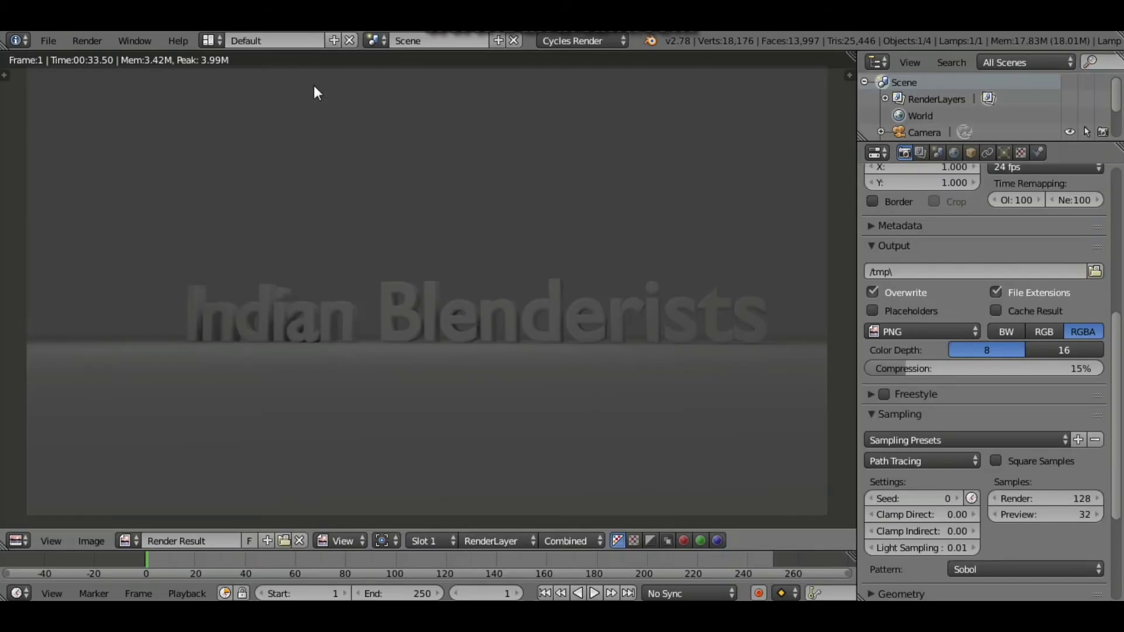
Step: Leave the render result and return the 3D viewport to Solid shading
{"action": "scroll", "coordinate": [450, 269], "scroll_direction": "up", "scroll_amount": 1}
{"action": "scroll", "coordinate": [486, 316], "scroll_direction": "down", "scroll_amount": 1}
{"action": "key", "text": "Escape"}
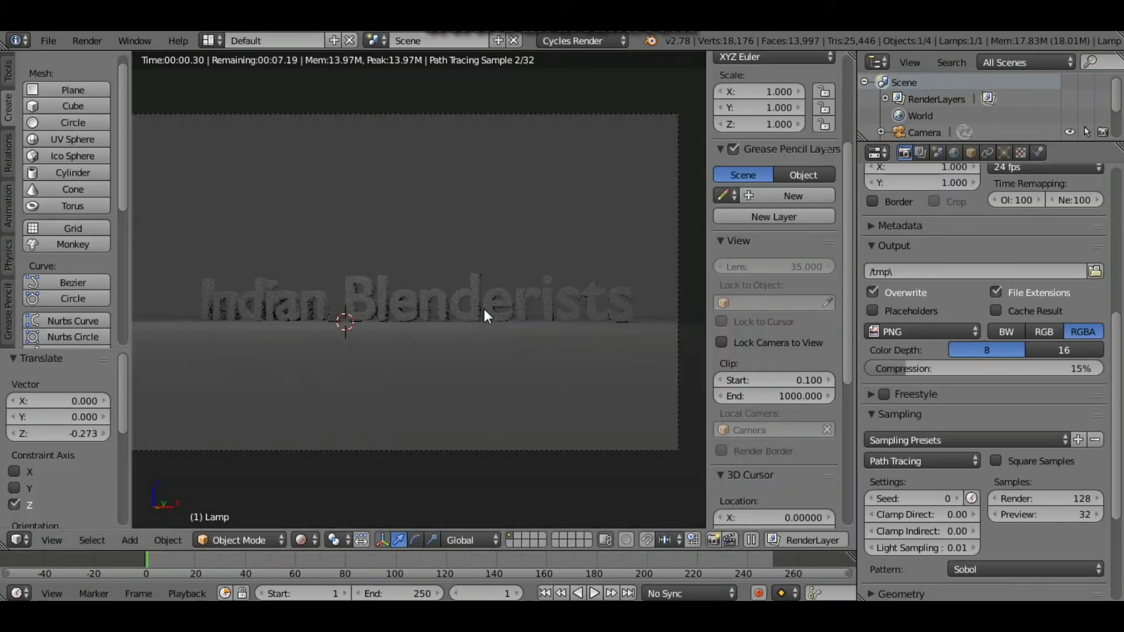
{"action": "left_click", "coordinate": [302, 539]}
{"action": "left_click", "coordinate": [344, 482]}
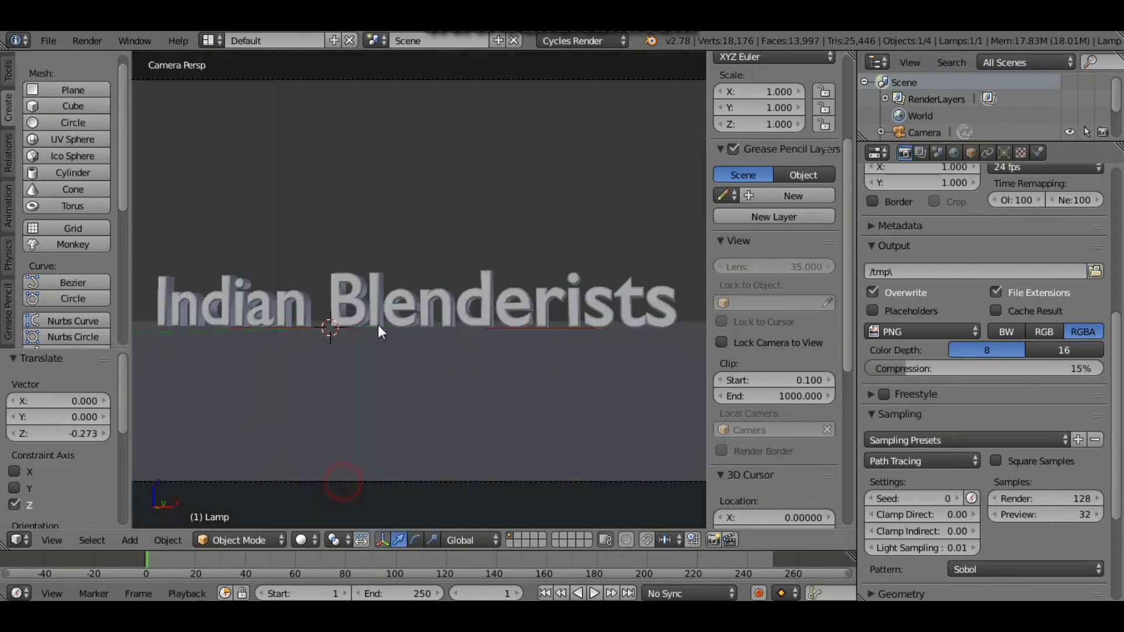
Step: Raise the Indian Blenderists text's Z location from -0.273 to -0.029
{"action": "mouse_move", "coordinate": [378, 324]}
{"action": "middle_mouse_down"}
{"action": "mouse_move", "coordinate": [471, 347]}
{"action": "mouse_move", "coordinate": [400, 289]}
{"action": "middle_mouse_up"}
{"action": "right_click", "coordinate": [408, 293]}
{"action": "scroll", "coordinate": [421, 303], "scroll_direction": "up", "scroll_amount": 4}
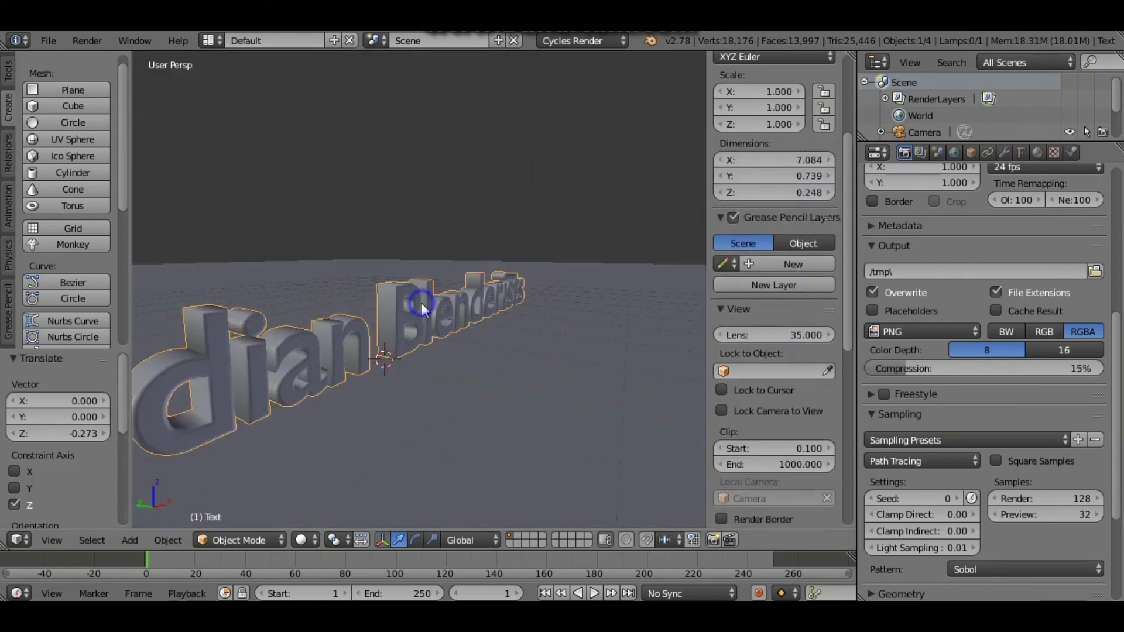
{"action": "scroll", "coordinate": [489, 347], "scroll_direction": "down", "scroll_amount": 2}
{"action": "scroll", "coordinate": [491, 350], "scroll_direction": "up", "scroll_amount": 2}
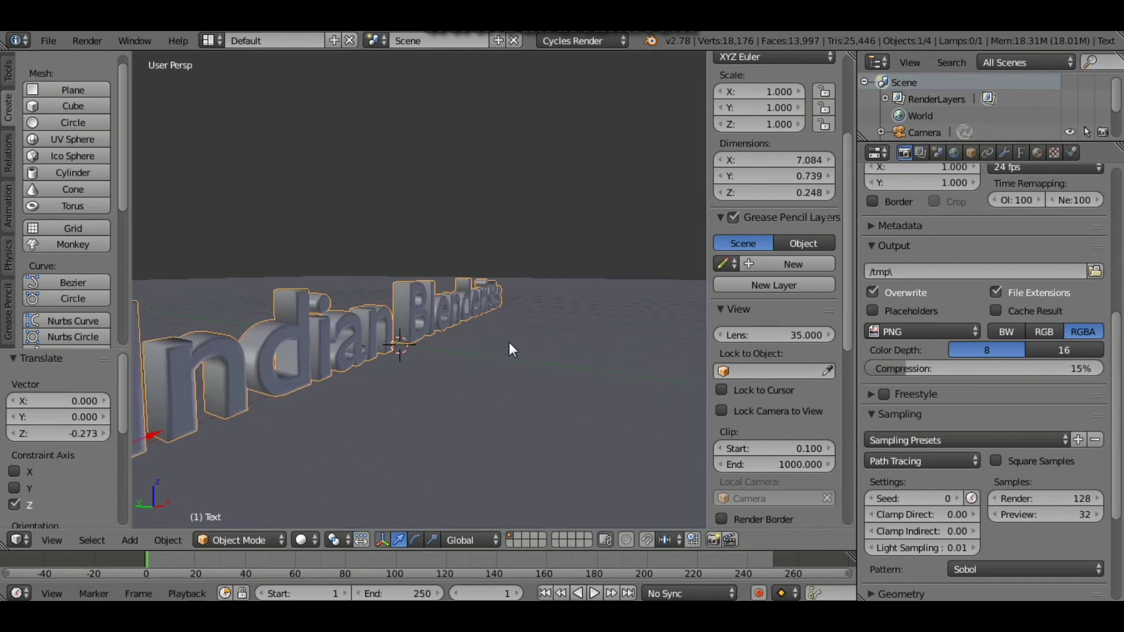
{"action": "scroll", "coordinate": [508, 342], "scroll_direction": "up", "scroll_amount": 2}
{"action": "scroll", "coordinate": [484, 345], "scroll_direction": "up", "scroll_amount": 2}
{"action": "scroll", "coordinate": [526, 340], "scroll_direction": "down", "scroll_amount": 2}
{"action": "scroll", "coordinate": [544, 330], "scroll_direction": "up", "scroll_amount": 3}
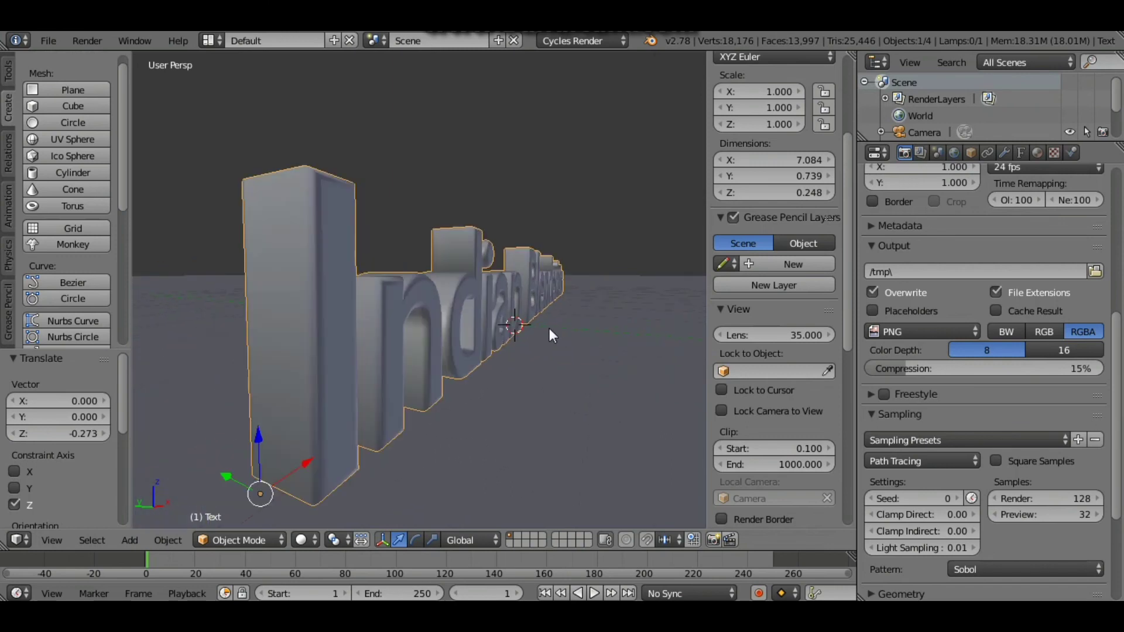
{"action": "scroll", "coordinate": [533, 310], "scroll_direction": "up", "scroll_amount": 1}
{"action": "scroll", "coordinate": [520, 305], "scroll_direction": "up", "scroll_amount": 1}
{"action": "scroll", "coordinate": [527, 313], "scroll_direction": "down", "scroll_amount": 1}
{"action": "scroll", "coordinate": [546, 310], "scroll_direction": "up", "scroll_amount": 2}
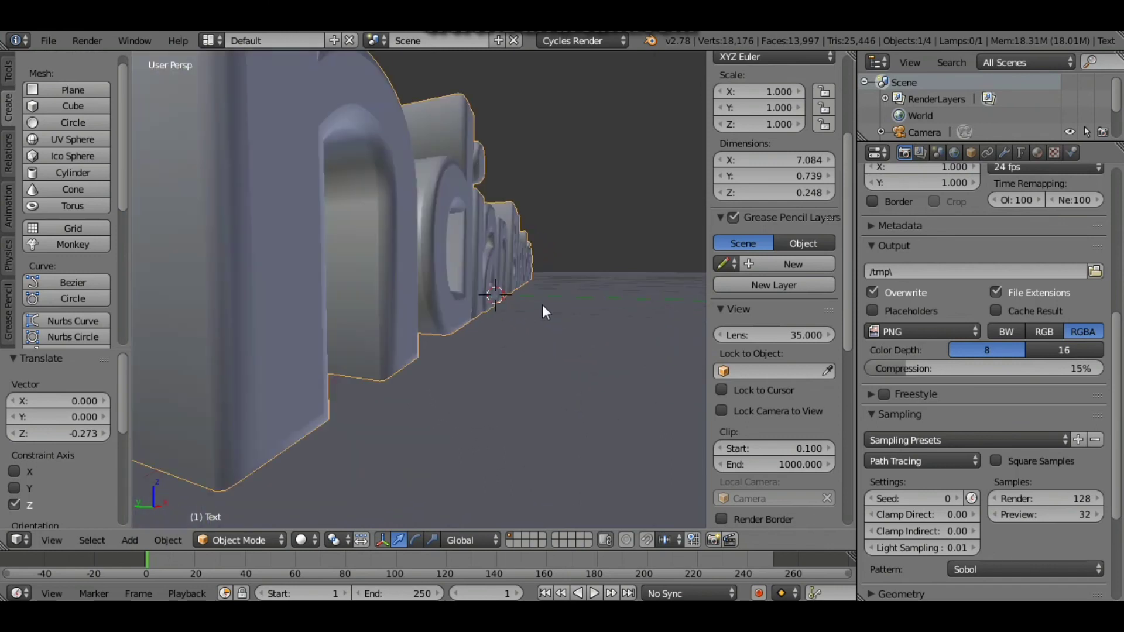
{"action": "scroll", "coordinate": [527, 299], "scroll_direction": "down", "scroll_amount": 3}
{"action": "left_click_drag", "start_coordinate": [326, 266], "coordinate": [331, 273]}
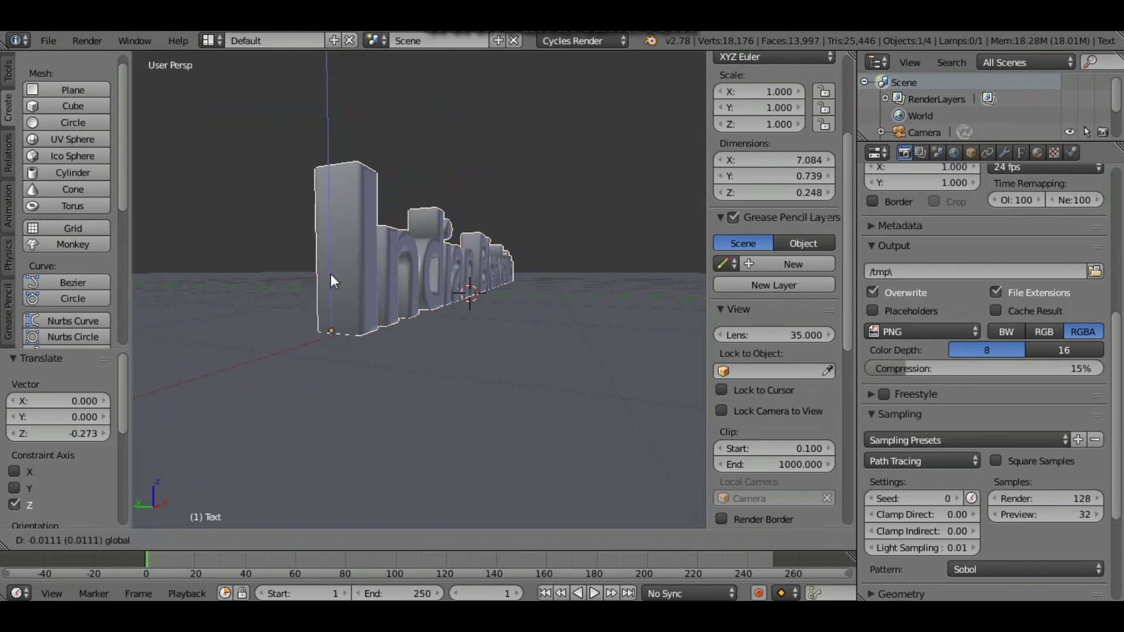